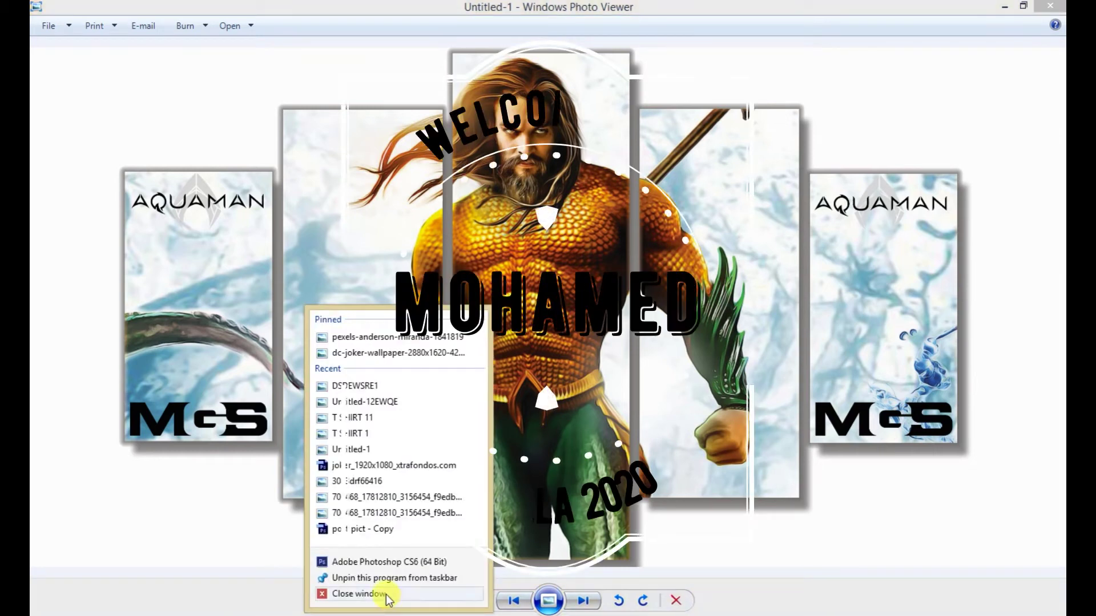
Close the Windows Photo Viewer window showing the Aquaman poster from the taskbar.
{"action": "left_click", "coordinate": [384, 594]}
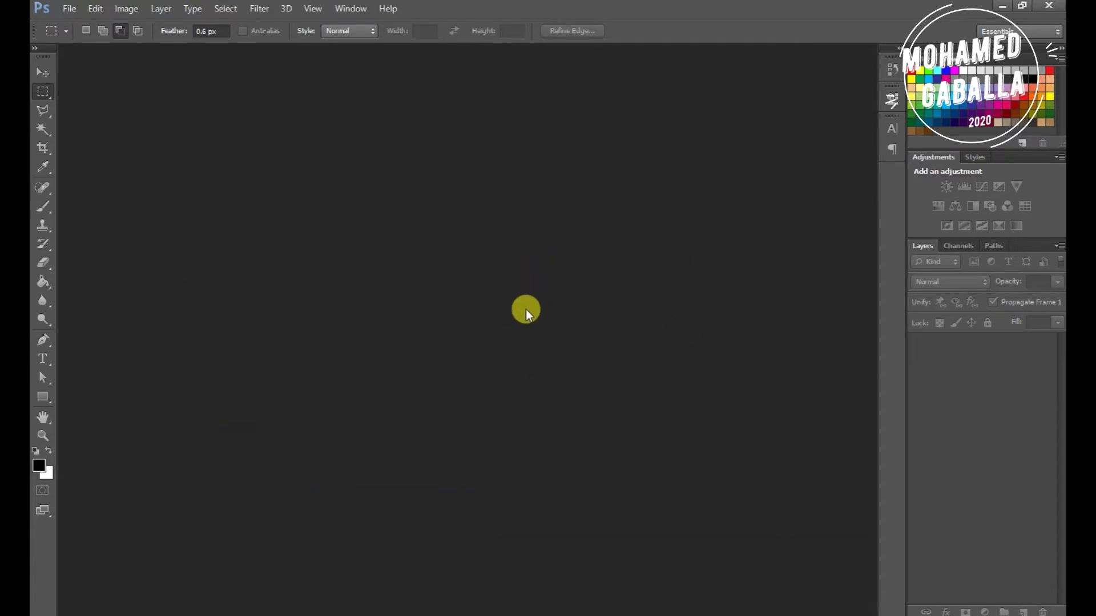
Create a new white RGB document 50 × 25 cm at 300 pixels/inch.
{"action": "left_click", "coordinate": [69, 9]}
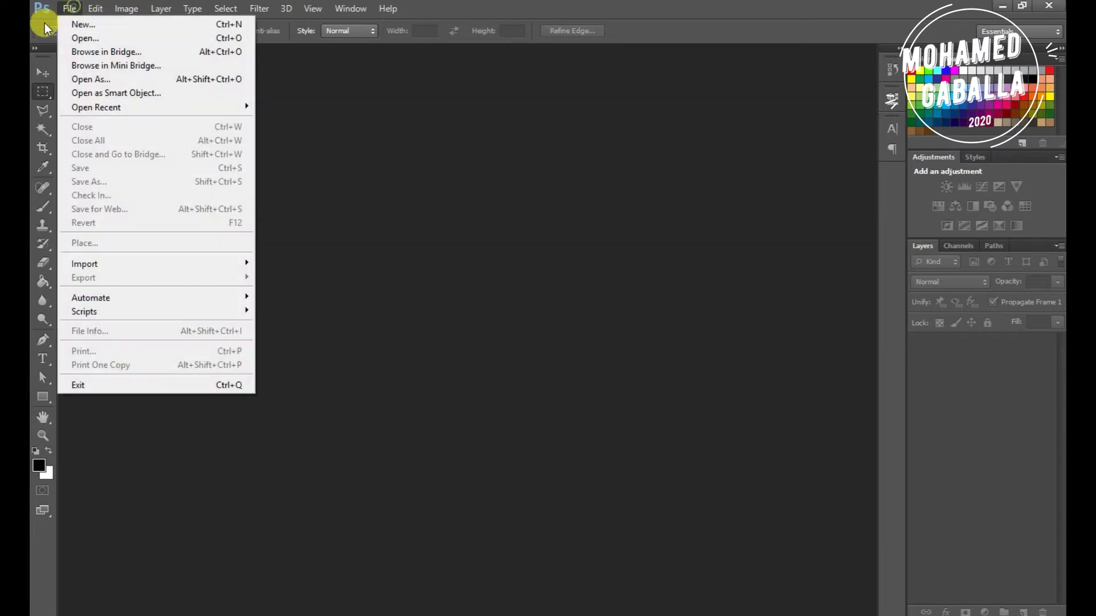
{"action": "left_click", "coordinate": [90, 26]}
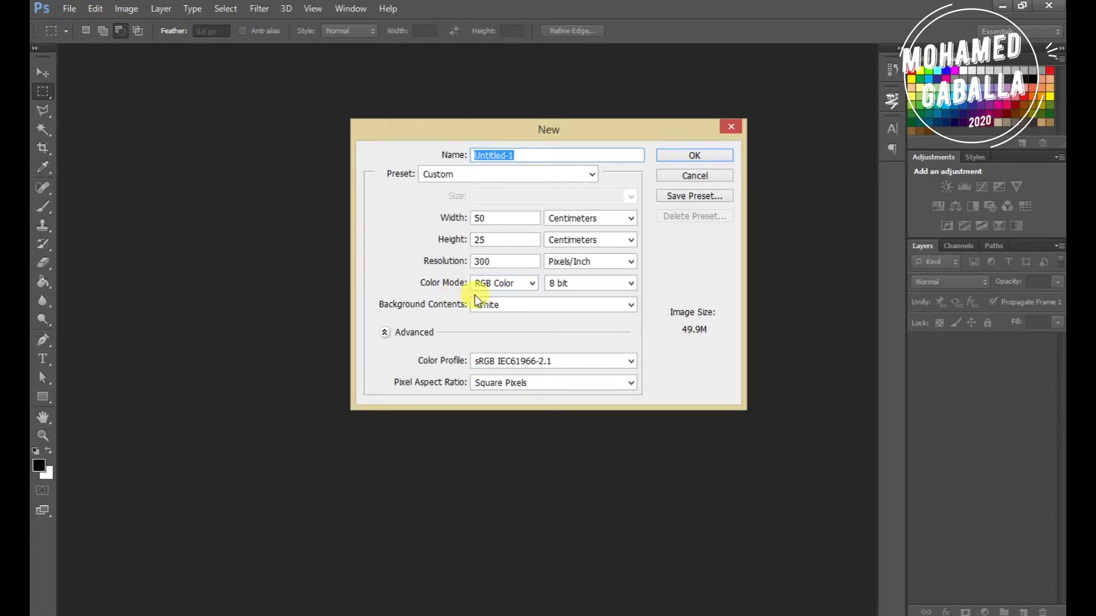
{"action": "left_click", "coordinate": [630, 218]}
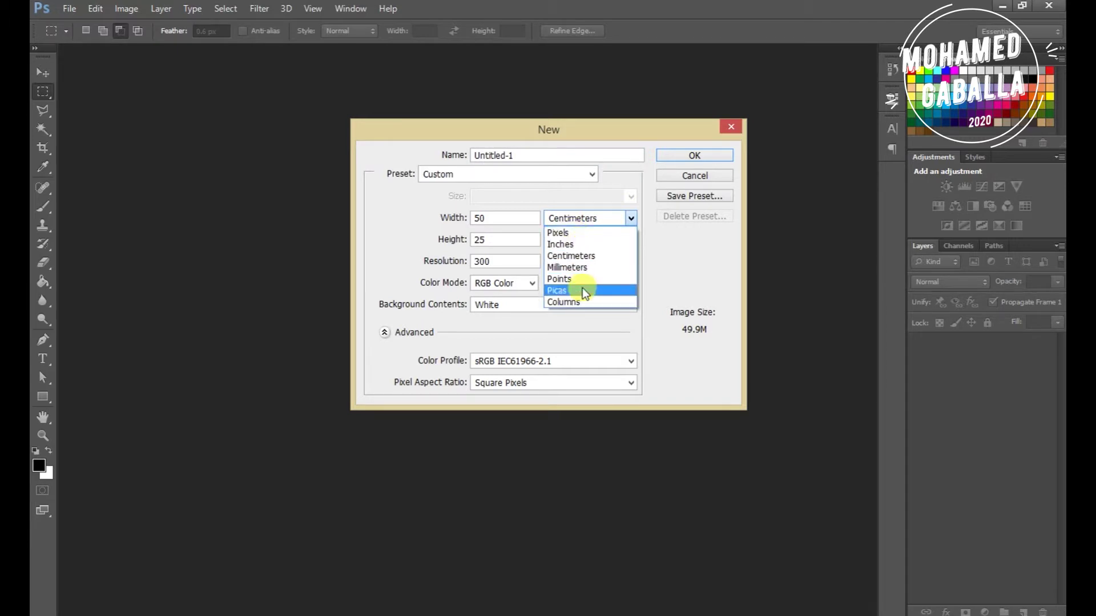
{"action": "left_click", "coordinate": [596, 255]}
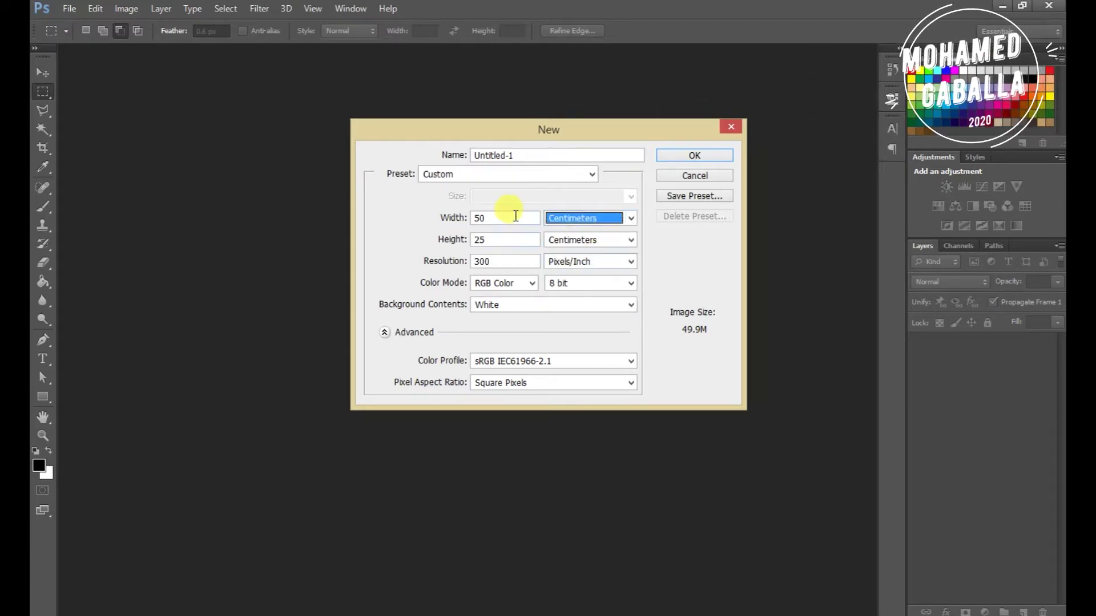
{"action": "left_click", "coordinate": [715, 159]}
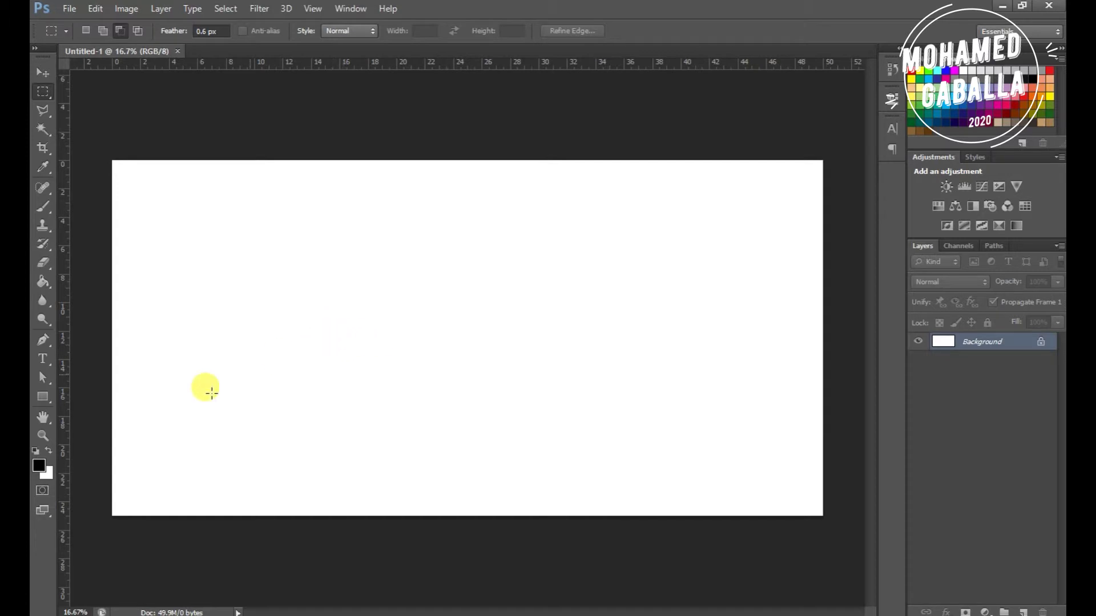
Draw a tall red rectangle in the middle of the canvas.
{"action": "left_click", "coordinate": [43, 400]}
{"action": "left_click", "coordinate": [45, 409]}
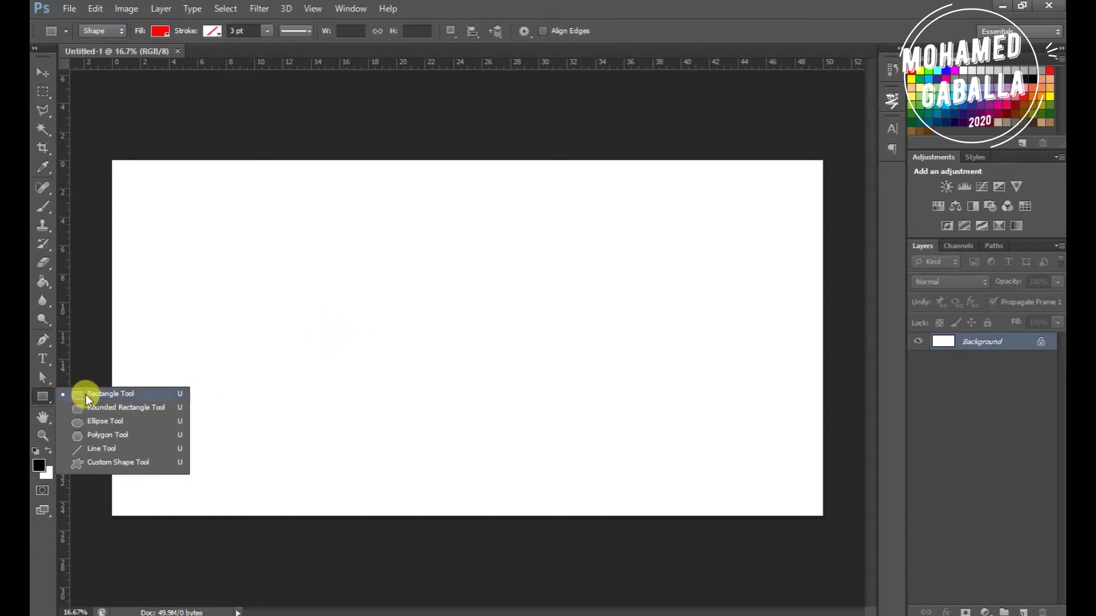
{"action": "left_click", "coordinate": [106, 400]}
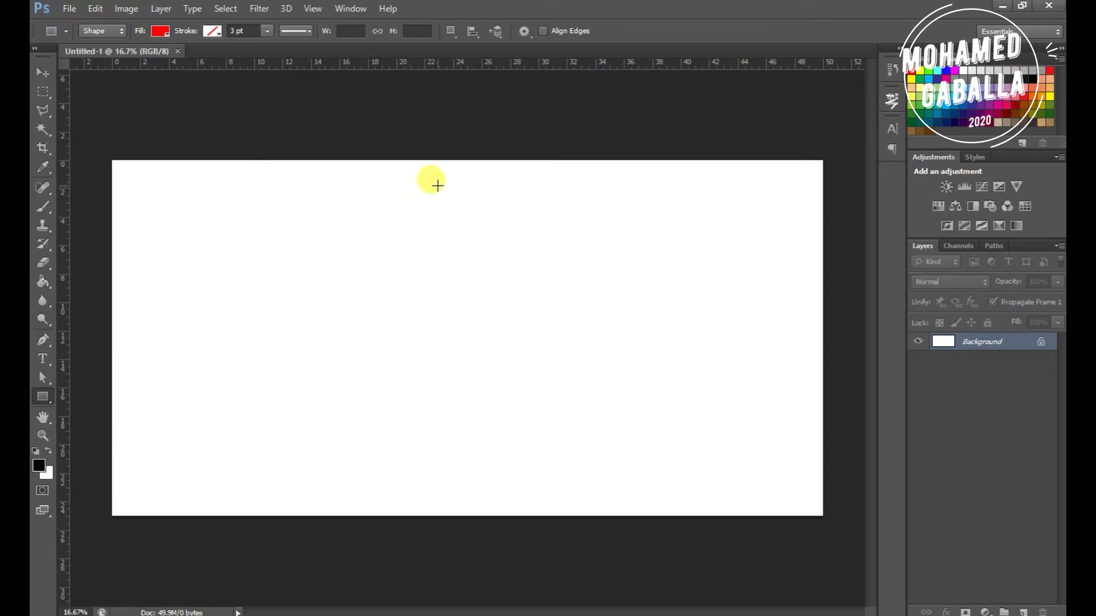
{"action": "left_click_drag", "start_coordinate": [438, 183], "coordinate": [547, 495]}
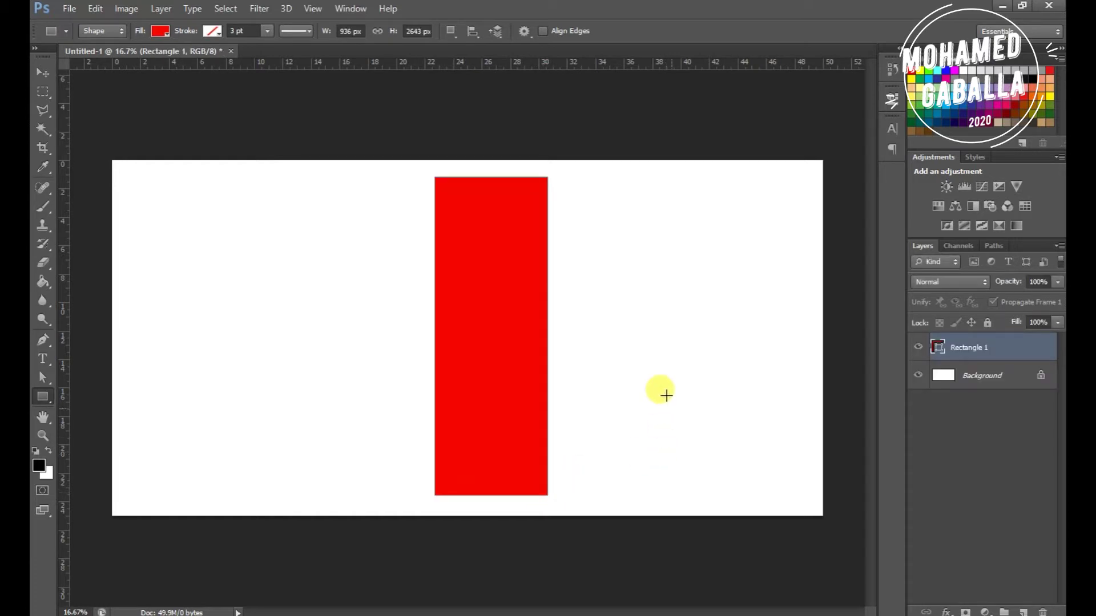
Nudge the red rectangle slightly left of centre and a little down.
{"action": "left_click", "coordinate": [37, 74]}
{"action": "key", "text": "shift+Left"}
{"action": "key", "text": "shift+Left"}
{"action": "key", "text": "shift+Left"}
{"action": "key", "text": "shift+Left"}
{"action": "key", "text": "shift+Left"}
{"action": "key", "text": "shift+Left"}
{"action": "key", "text": "shift+Left"}
{"action": "key", "text": "shift+Left"}
{"action": "key", "text": "shift+Left"}
{"action": "key", "text": "shift+Left"}
{"action": "key", "text": "shift+Left"}
{"action": "key", "text": "shift+Left"}
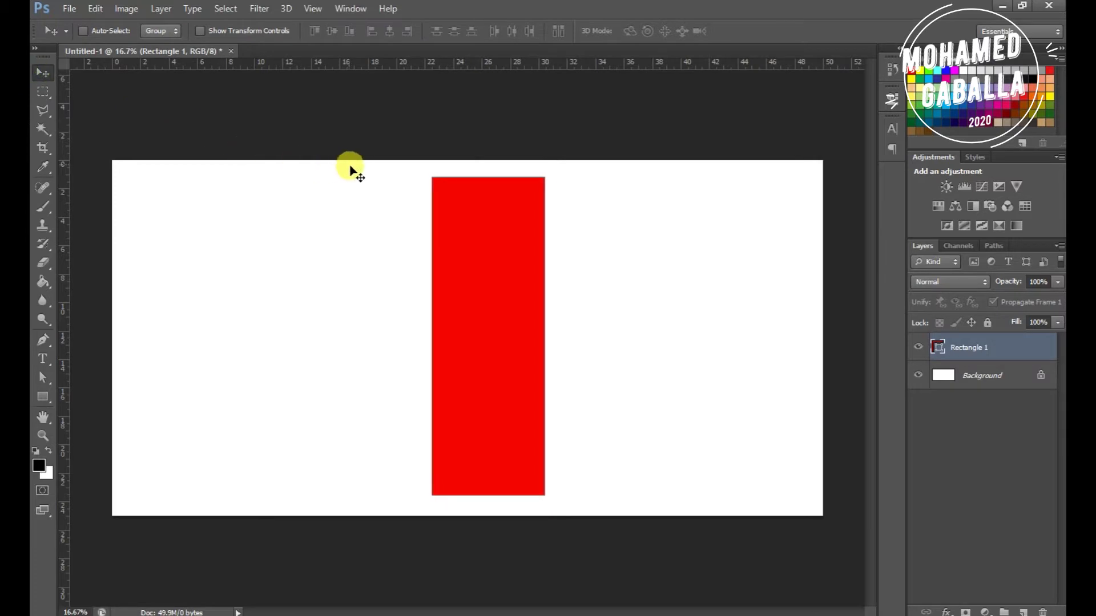
{"action": "key", "text": "shift+Left"}
{"action": "key", "text": "shift+Left"}
{"action": "key", "text": "shift+Left"}
{"action": "key", "text": "shift+Left"}
{"action": "key", "text": "shift+Left"}
{"action": "key", "text": "shift+Left"}
{"action": "key", "text": "shift+Left"}
{"action": "key", "text": "shift+Left"}
{"action": "key", "text": "shift+Left"}
{"action": "key", "text": "shift+Left"}
{"action": "key", "text": "shift+Left"}
{"action": "key", "text": "shift+Left"}
{"action": "key", "text": "shift+Left"}
{"action": "key", "text": "shift+Left"}
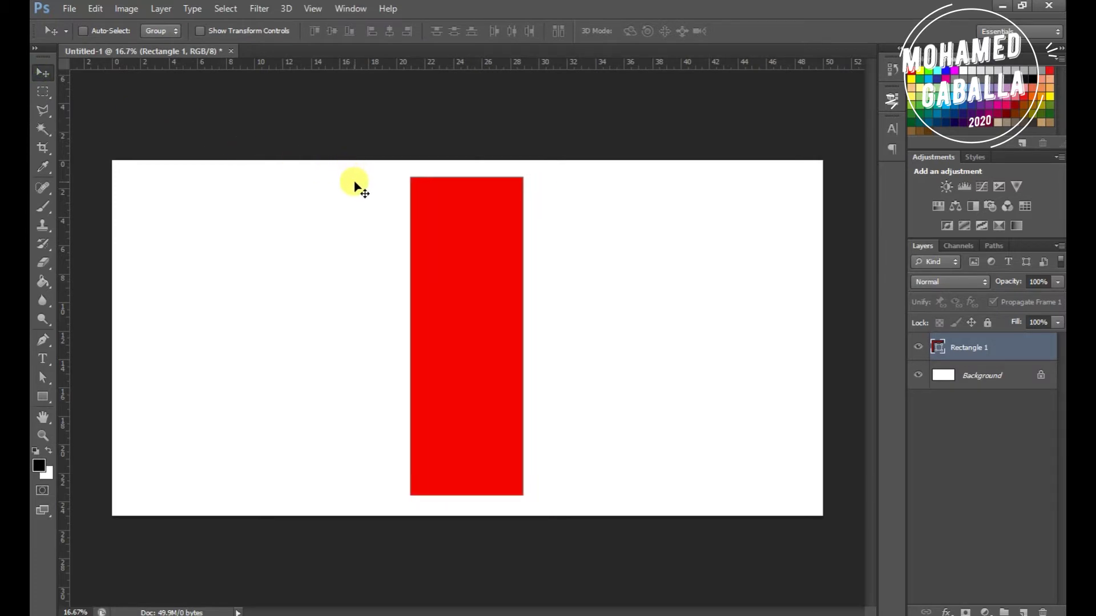
{"action": "key", "text": "shift+Right"}
{"action": "key", "text": "shift+Down"}
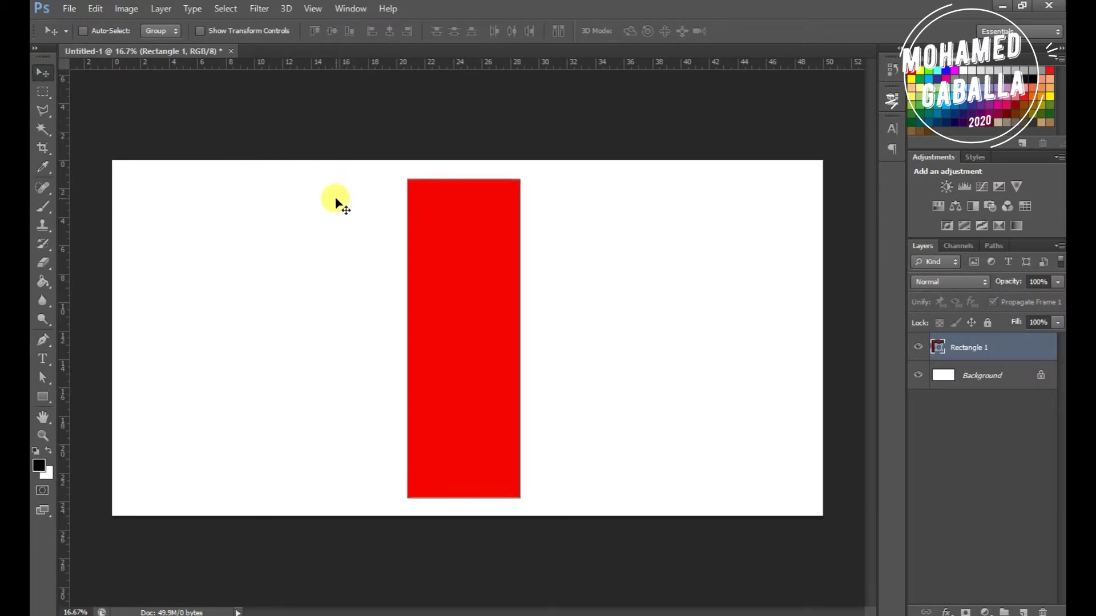
{"action": "key", "text": "shift+Down"}
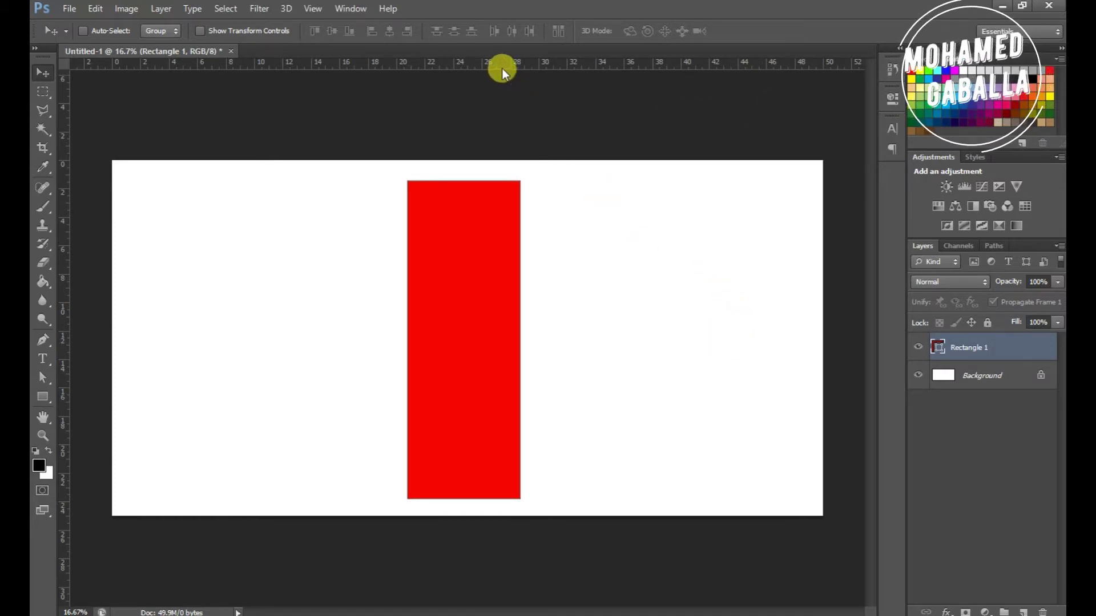
Drag horizontal guides down to about 4.92 cm and 7.61 cm from the top.
{"action": "left_click_drag", "start_coordinate": [502, 68], "coordinate": [501, 224]}
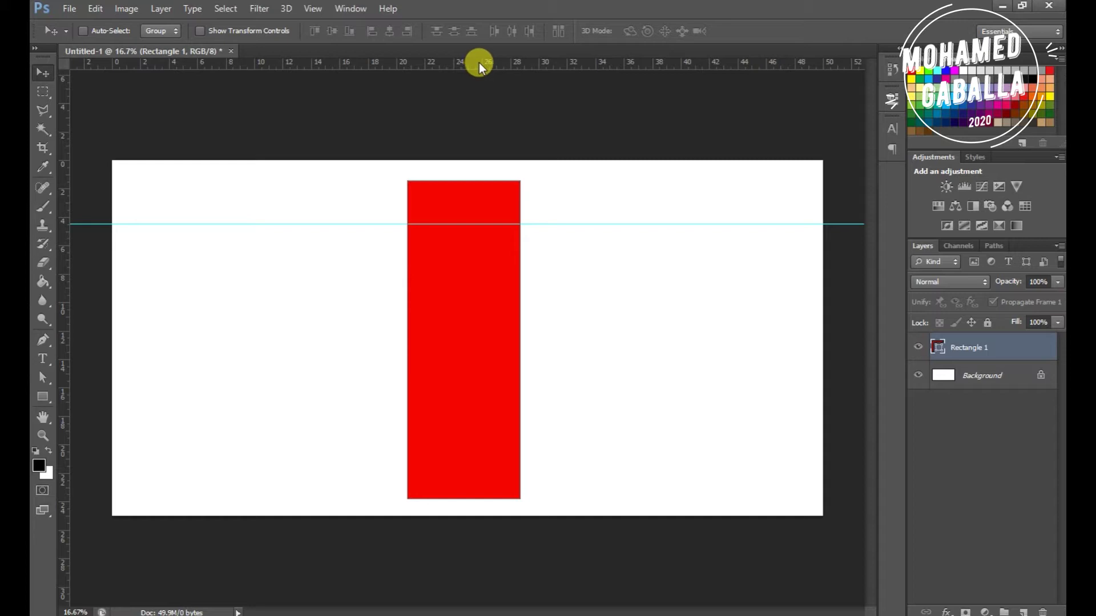
{"action": "left_click_drag", "start_coordinate": [478, 62], "coordinate": [479, 263]}
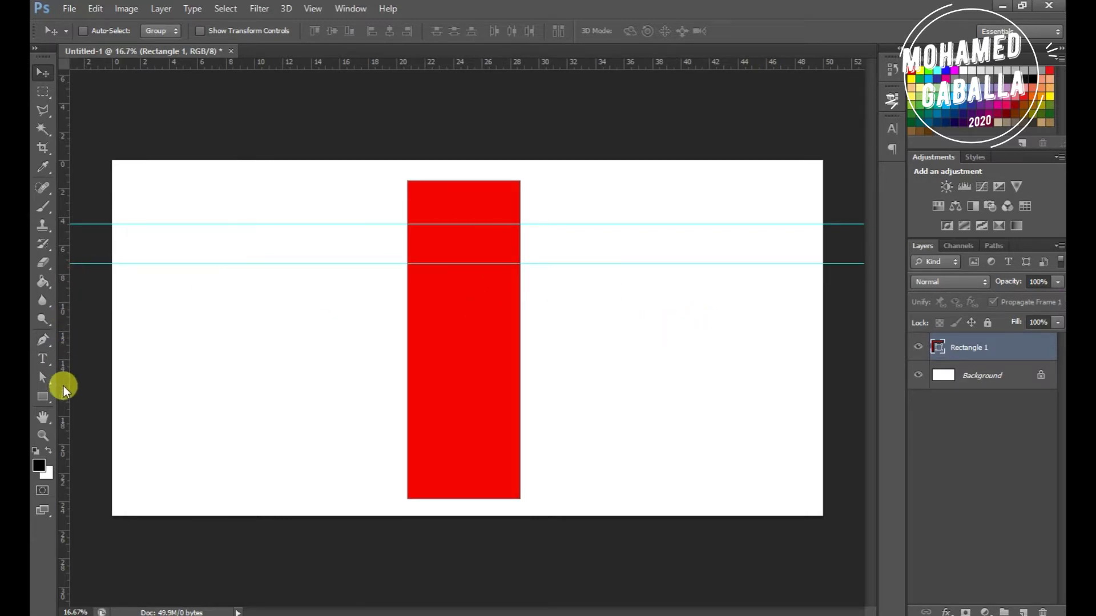
Draw a shorter red rectangle from the upper guide beside the tall bar, then duplicate its layer.
{"action": "left_click", "coordinate": [43, 397]}
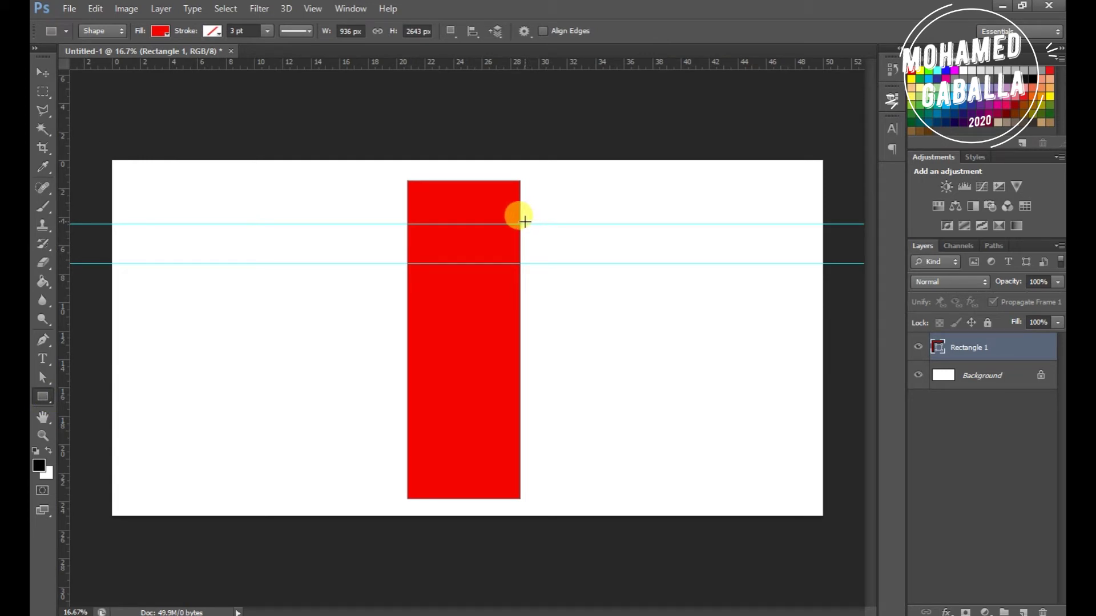
{"action": "left_click_drag", "start_coordinate": [525, 224], "coordinate": [618, 455]}
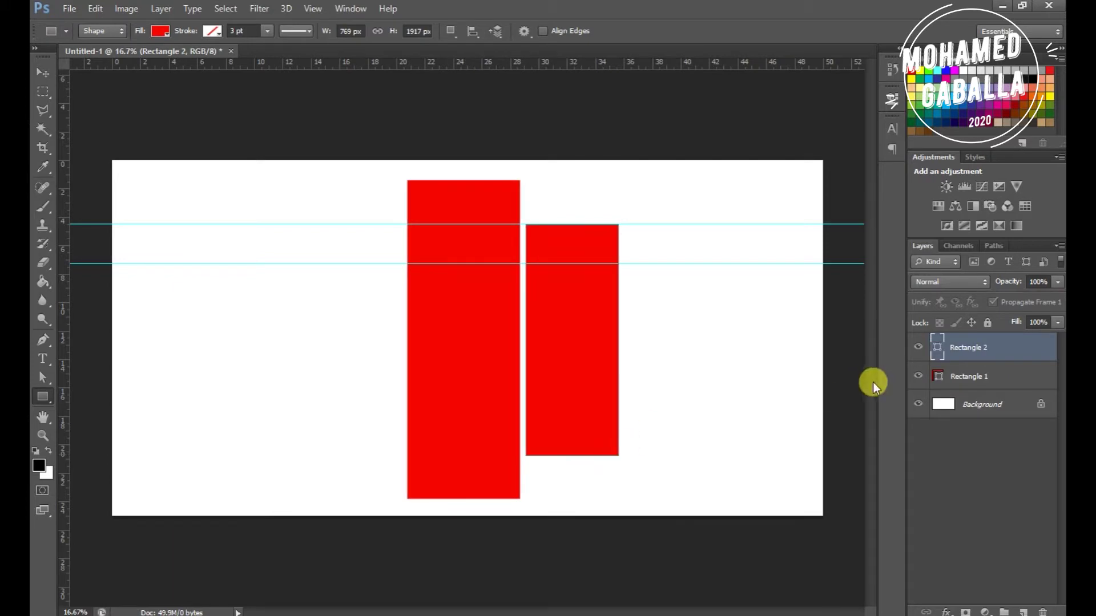
{"action": "left_click", "coordinate": [1013, 461]}
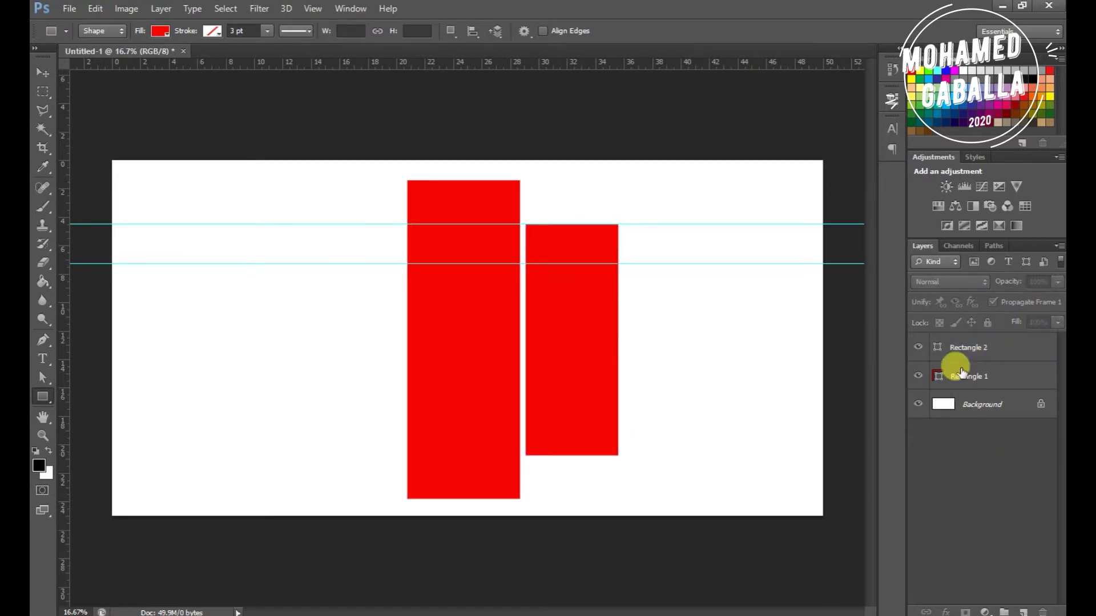
{"action": "left_click", "coordinate": [917, 348]}
{"action": "left_click", "coordinate": [917, 348]}
{"action": "left_click", "coordinate": [973, 347]}
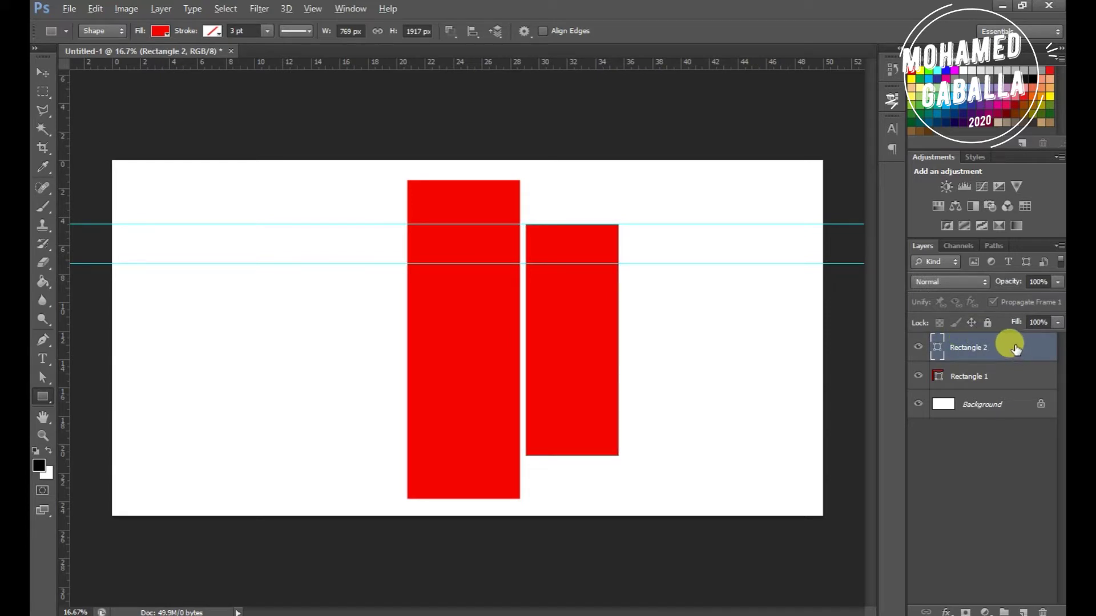
{"action": "left_click_drag", "start_coordinate": [1015, 349], "coordinate": [1011, 370]}
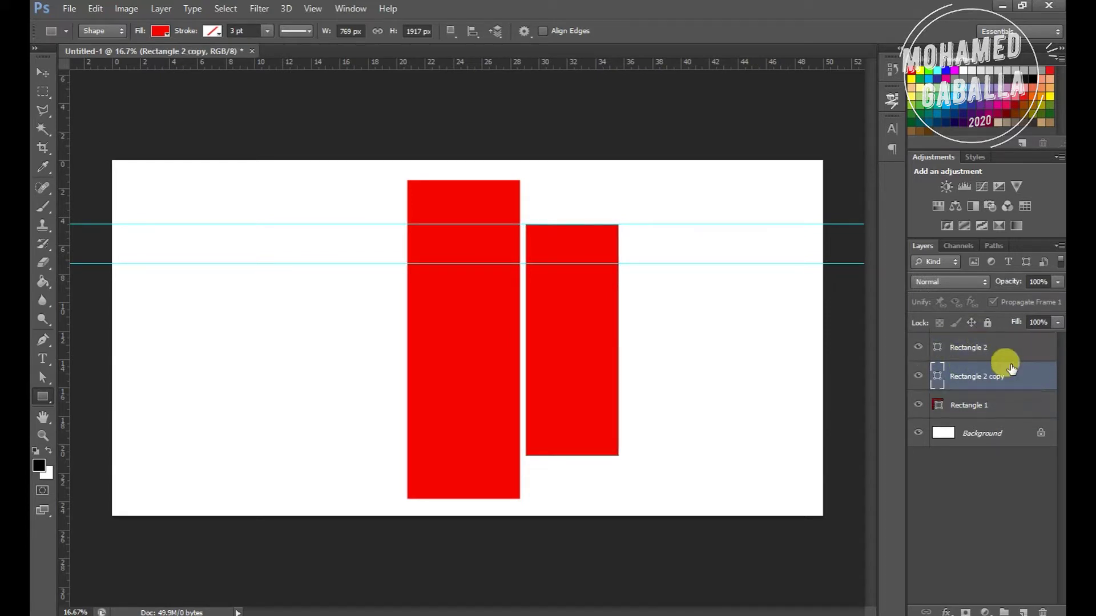
Nudge Rectangle 2 copy left until it sits left of the tall centre bar.
{"action": "left_click", "coordinate": [46, 73]}
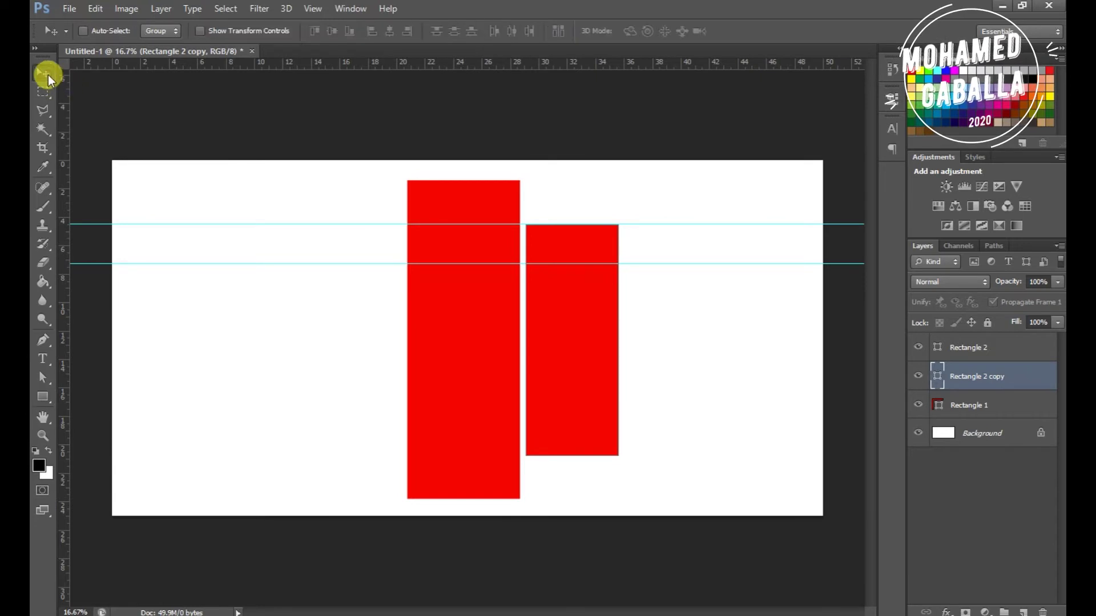
{"action": "key", "text": "shift+Left"}
{"action": "key", "text": "shift+Left"}
{"action": "key", "text": "shift+Left"}
{"action": "key", "text": "shift+Left"}
{"action": "key", "text": "shift+Left"}
{"action": "key", "text": "shift+Left"}
{"action": "key", "text": "shift+Left"}
{"action": "key", "text": "shift+Left"}
{"action": "key", "text": "shift+Left"}
{"action": "key", "text": "shift+Left"}
{"action": "key", "text": "shift+Left"}
{"action": "key", "text": "shift+Left"}
{"action": "key", "text": "shift+Left"}
{"action": "key", "text": "shift+Left"}
{"action": "key", "text": "shift+Left"}
{"action": "key", "text": "shift+Left"}
{"action": "key", "text": "shift+Left"}
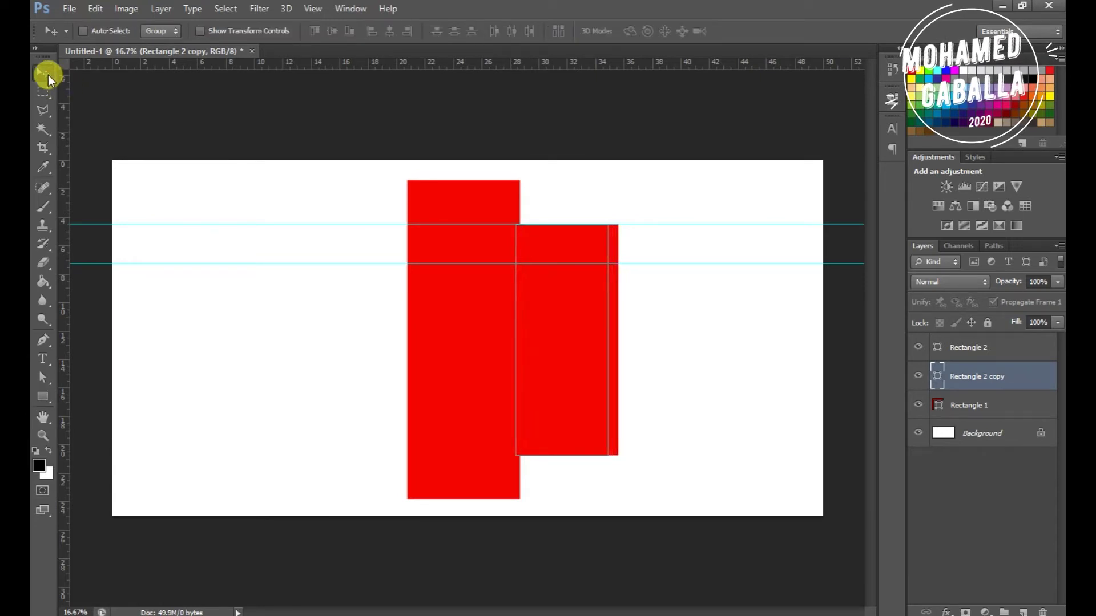
{"action": "key", "text": "shift+Left"}
{"action": "key", "text": "shift+Left"}
{"action": "key", "text": "shift+Left"}
{"action": "key", "text": "shift+Left"}
{"action": "key", "text": "shift+Left"}
{"action": "key", "text": "shift+Left"}
{"action": "key", "text": "shift+Left"}
{"action": "key", "text": "shift+Left"}
{"action": "key", "text": "shift+Left"}
{"action": "key", "text": "shift+Left"}
{"action": "key", "text": "shift+Left"}
{"action": "key", "text": "shift+Left"}
{"action": "key", "text": "shift+Left"}
{"action": "key", "text": "shift+Left"}
{"action": "key", "text": "shift+Left"}
{"action": "key", "text": "shift+Left"}
{"action": "key", "text": "shift+Left"}
{"action": "key", "text": "shift+Left"}
{"action": "key", "text": "shift+Left"}
{"action": "key", "text": "shift+Left"}
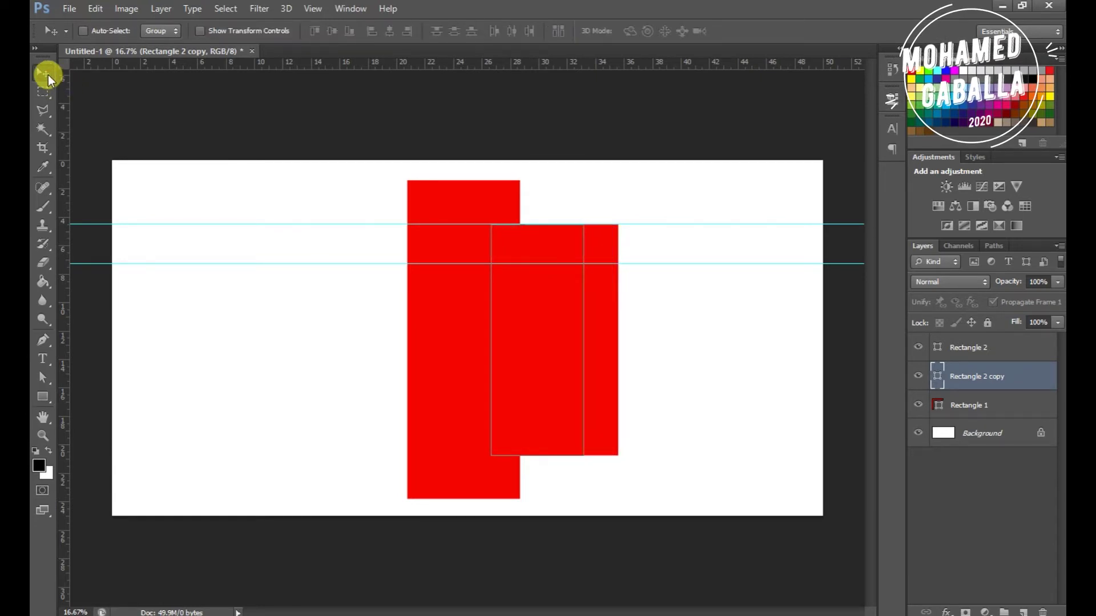
{"action": "key", "text": "shift+Left"}
{"action": "key", "text": "shift+Left"}
{"action": "key", "text": "shift+Left"}
{"action": "key", "text": "shift+Left"}
{"action": "key", "text": "shift+Left"}
{"action": "key", "text": "shift+Left"}
{"action": "key", "text": "shift+Left"}
{"action": "key", "text": "shift+Left"}
{"action": "key", "text": "shift+Left"}
{"action": "key", "text": "shift+Left"}
{"action": "key", "text": "shift+Left"}
{"action": "key", "text": "shift+Left"}
{"action": "key", "text": "shift+Left"}
{"action": "key", "text": "shift+Left"}
{"action": "key", "text": "shift+Left"}
{"action": "key", "text": "shift+Left"}
{"action": "key", "text": "shift+Left"}
{"action": "key", "text": "shift+Left"}
{"action": "key", "text": "shift+Left"}
{"action": "key", "text": "shift+Left"}
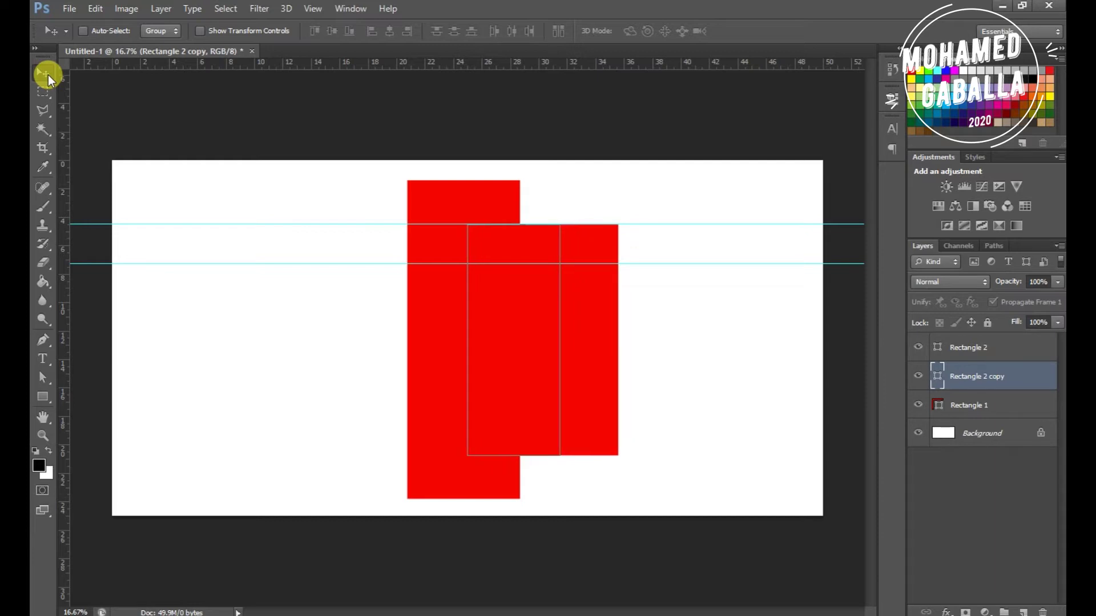
{"action": "key", "text": "shift+Left"}
{"action": "key", "text": "shift+Left"}
{"action": "key", "text": "shift+Left"}
{"action": "key", "text": "shift+Left"}
{"action": "key", "text": "shift+Left"}
{"action": "key", "text": "shift+Left"}
{"action": "key", "text": "shift+Left"}
{"action": "key", "text": "shift+Left"}
{"action": "key", "text": "shift+Left"}
{"action": "key", "text": "shift+Left"}
{"action": "key", "text": "shift+Left"}
{"action": "key", "text": "shift+Left"}
{"action": "key", "text": "shift+Left"}
{"action": "key", "text": "shift+Left"}
{"action": "key", "text": "shift+Left"}
{"action": "key", "text": "shift+Left"}
{"action": "key", "text": "shift+Left"}
{"action": "key", "text": "shift+Left"}
{"action": "key", "text": "shift+Left"}
{"action": "key", "text": "shift+Left"}
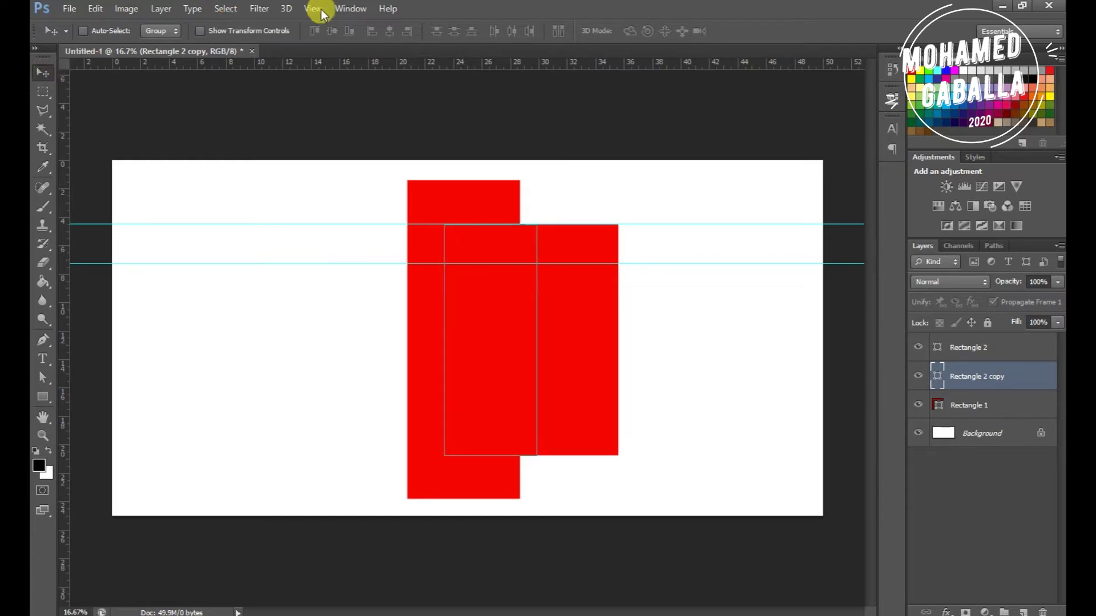
{"action": "key", "text": "shift+Left"}
{"action": "key", "text": "shift+Left"}
{"action": "key", "text": "shift+Left"}
{"action": "key", "text": "shift+Left"}
{"action": "key", "text": "shift+Left"}
{"action": "key", "text": "shift+Left"}
{"action": "key", "text": "shift+Left"}
{"action": "key", "text": "shift+Left"}
{"action": "key", "text": "shift+Left"}
{"action": "key", "text": "shift+Left"}
{"action": "key", "text": "shift+Left"}
{"action": "key", "text": "shift+Left"}
{"action": "key", "text": "shift+Left"}
{"action": "key", "text": "shift+Left"}
{"action": "key", "text": "shift+Left"}
{"action": "key", "text": "shift+Left"}
{"action": "key", "text": "shift+Left"}
{"action": "key", "text": "shift+Left"}
{"action": "key", "text": "shift+Left"}
{"action": "key", "text": "shift+Left"}
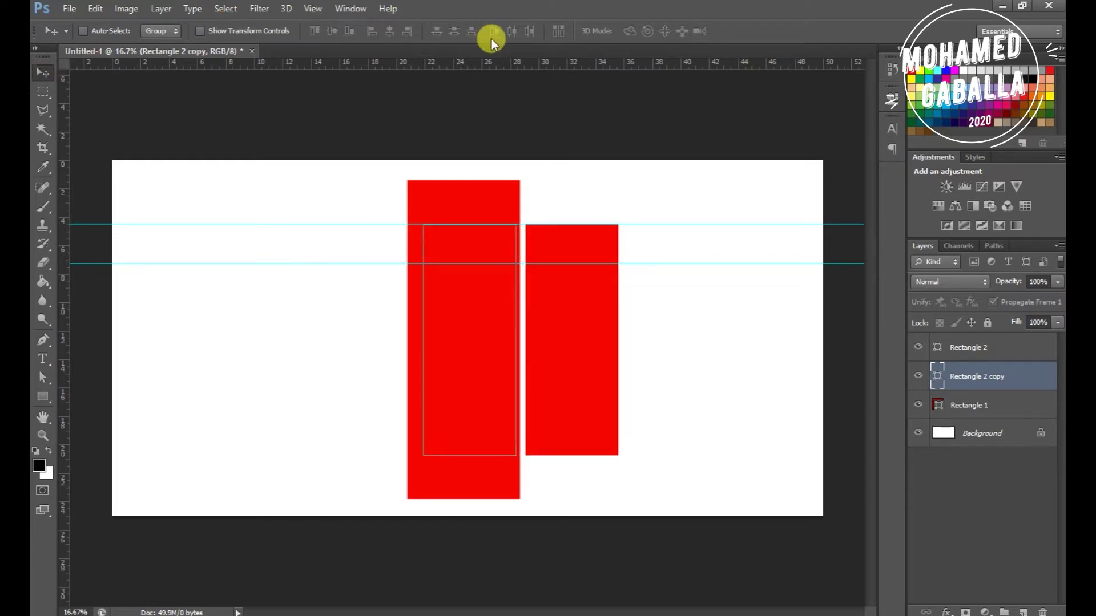
{"action": "key", "text": "shift+Left"}
{"action": "key", "text": "shift+Left"}
{"action": "key", "text": "shift+Left"}
{"action": "key", "text": "shift+Left"}
{"action": "key", "text": "shift+Left"}
{"action": "key", "text": "shift+Left"}
{"action": "key", "text": "shift+Left"}
{"action": "key", "text": "shift+Left"}
{"action": "key", "text": "shift+Left"}
{"action": "key", "text": "shift+Left"}
{"action": "key", "text": "shift+Left"}
{"action": "key", "text": "shift+Left"}
{"action": "key", "text": "shift+Left"}
{"action": "key", "text": "shift+Left"}
{"action": "key", "text": "shift+Left"}
{"action": "key", "text": "shift+Left"}
{"action": "key", "text": "shift+Left"}
{"action": "key", "text": "shift+Left"}
{"action": "key", "text": "shift+Left"}
{"action": "key", "text": "shift+Left"}
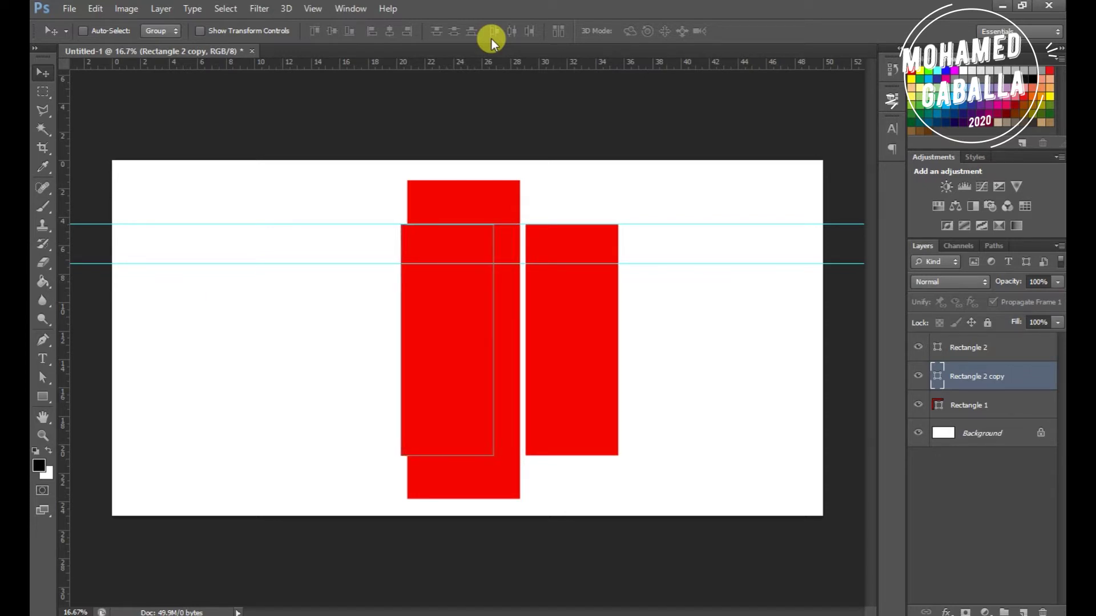
{"action": "key", "text": "shift+Left"}
{"action": "key", "text": "shift+Left"}
{"action": "key", "text": "shift+Left"}
{"action": "key", "text": "shift+Left"}
{"action": "key", "text": "shift+Left"}
{"action": "key", "text": "shift+Left"}
{"action": "key", "text": "shift+Left"}
{"action": "key", "text": "shift+Left"}
{"action": "key", "text": "shift+Left"}
{"action": "key", "text": "shift+Left"}
{"action": "key", "text": "shift+Left"}
{"action": "key", "text": "shift+Left"}
{"action": "key", "text": "shift+Left"}
{"action": "key", "text": "shift+Left"}
{"action": "key", "text": "shift+Left"}
{"action": "key", "text": "shift+Left"}
{"action": "key", "text": "shift+Left"}
{"action": "key", "text": "shift+Left"}
{"action": "key", "text": "shift+Left"}
{"action": "key", "text": "shift+Left"}
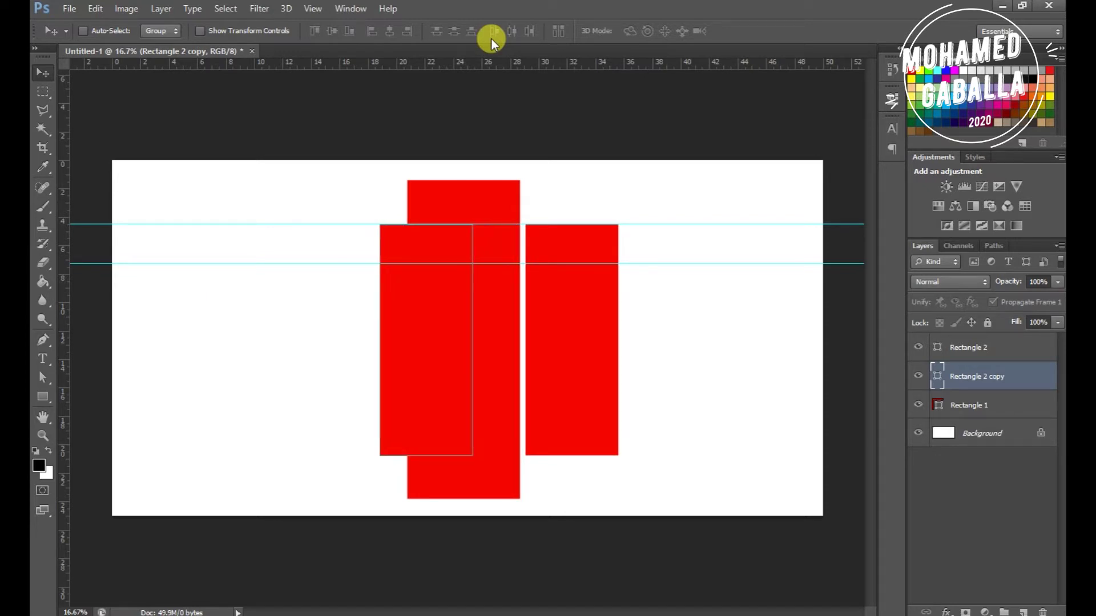
{"action": "key", "text": "shift+Left"}
{"action": "key", "text": "shift+Left"}
{"action": "key", "text": "shift+Left"}
{"action": "key", "text": "shift+Left"}
{"action": "key", "text": "shift+Left"}
{"action": "key", "text": "shift+Left"}
{"action": "key", "text": "shift+Left"}
{"action": "key", "text": "shift+Left"}
{"action": "key", "text": "shift+Left"}
{"action": "key", "text": "shift+Left"}
{"action": "key", "text": "shift+Left"}
{"action": "key", "text": "shift+Left"}
{"action": "key", "text": "shift+Left"}
{"action": "key", "text": "shift+Left"}
{"action": "key", "text": "shift+Left"}
{"action": "key", "text": "shift+Left"}
{"action": "key", "text": "shift+Left"}
{"action": "key", "text": "shift+Left"}
{"action": "key", "text": "shift+Left"}
{"action": "key", "text": "shift+Left"}
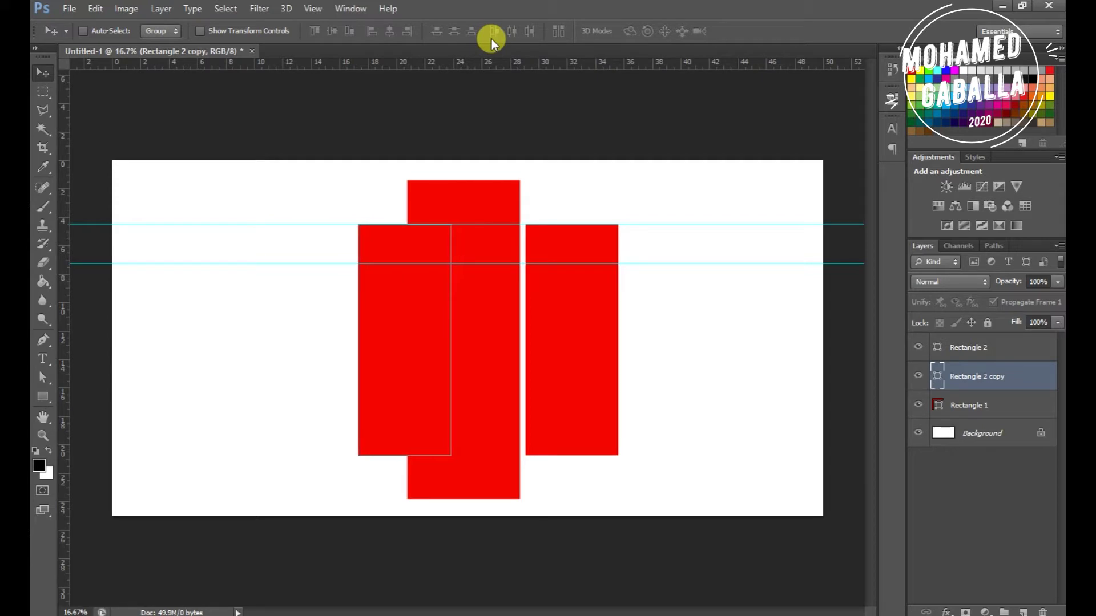
{"action": "key", "text": "shift+Left"}
{"action": "key", "text": "shift+Left"}
{"action": "key", "text": "shift+Left"}
{"action": "key", "text": "shift+Left"}
{"action": "key", "text": "shift+Left"}
{"action": "key", "text": "shift+Left"}
{"action": "key", "text": "shift+Left"}
{"action": "key", "text": "shift+Left"}
{"action": "key", "text": "shift+Left"}
{"action": "key", "text": "shift+Left"}
{"action": "key", "text": "shift+Left"}
{"action": "key", "text": "shift+Left"}
{"action": "key", "text": "shift+Left"}
{"action": "key", "text": "shift+Left"}
{"action": "key", "text": "shift+Left"}
{"action": "key", "text": "shift+Left"}
{"action": "key", "text": "shift+Left"}
{"action": "key", "text": "shift+Left"}
{"action": "key", "text": "shift+Left"}
{"action": "key", "text": "shift+Left"}
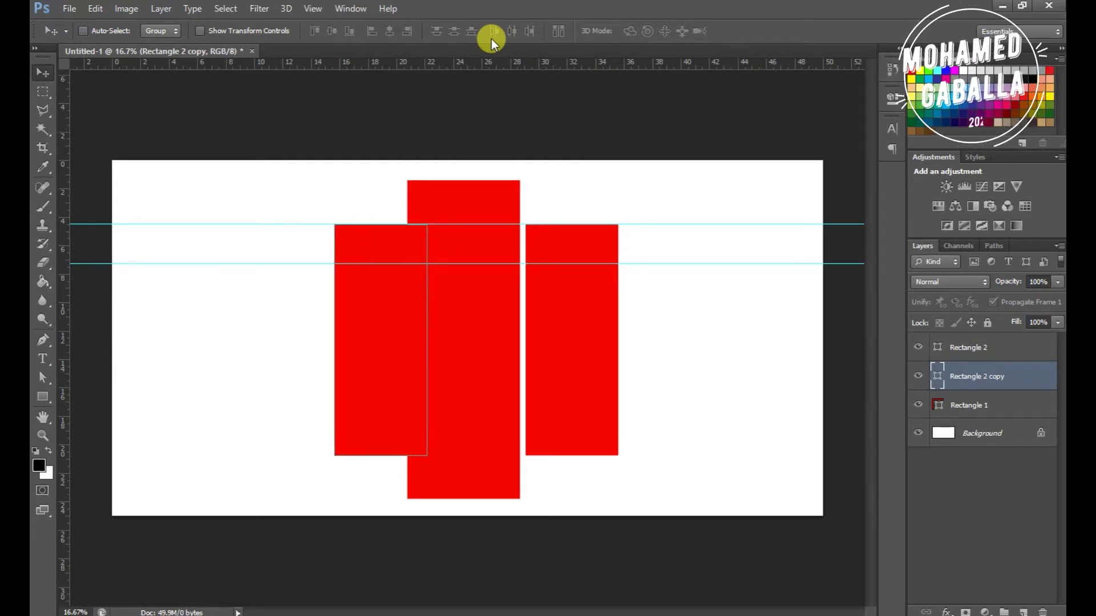
{"action": "key", "text": "shift+Left"}
{"action": "key", "text": "shift+Left"}
{"action": "key", "text": "shift+Left"}
{"action": "key", "text": "shift+Left"}
{"action": "key", "text": "shift+Left"}
{"action": "key", "text": "shift+Left"}
{"action": "key", "text": "shift+Left"}
{"action": "key", "text": "shift+Left"}
{"action": "key", "text": "shift+Left"}
{"action": "key", "text": "shift+Left"}
{"action": "key", "text": "shift+Left"}
{"action": "key", "text": "shift+Left"}
{"action": "key", "text": "shift+Left"}
{"action": "key", "text": "shift+Left"}
{"action": "key", "text": "shift+Left"}
{"action": "key", "text": "shift+Left"}
{"action": "key", "text": "shift+Left"}
{"action": "key", "text": "shift+Left"}
{"action": "key", "text": "shift+Left"}
{"action": "key", "text": "shift+Left"}
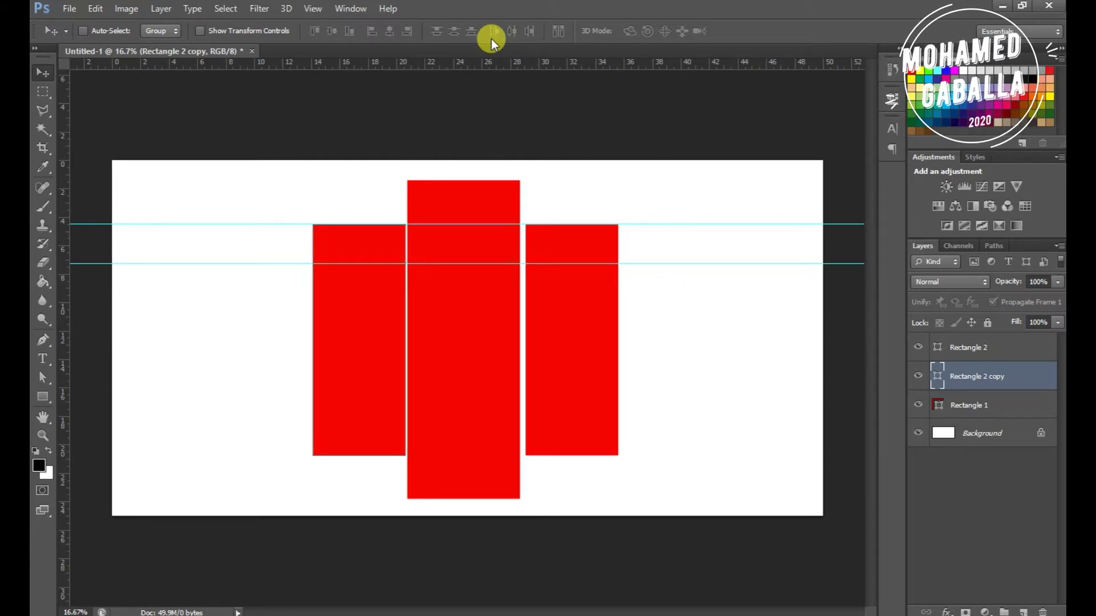
{"action": "key", "text": "shift+Left"}
{"action": "key", "text": "shift+Left"}
{"action": "key", "text": "shift+Left"}
{"action": "key", "text": "shift+Left"}
{"action": "key", "text": "shift+Right"}
{"action": "key", "text": "shift+Right"}
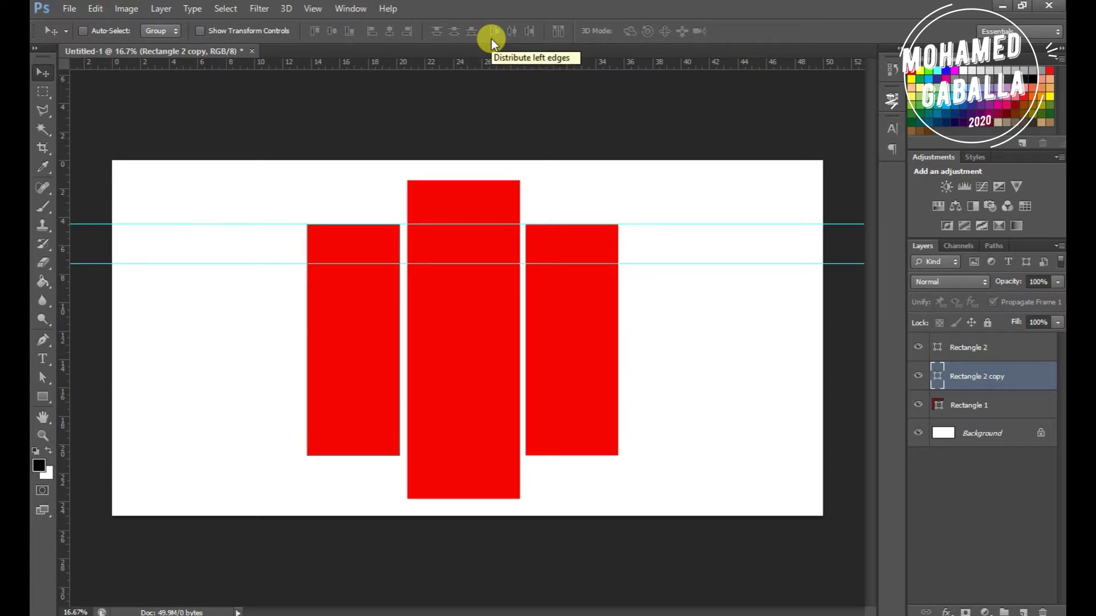
{"action": "key", "text": "shift+Right"}
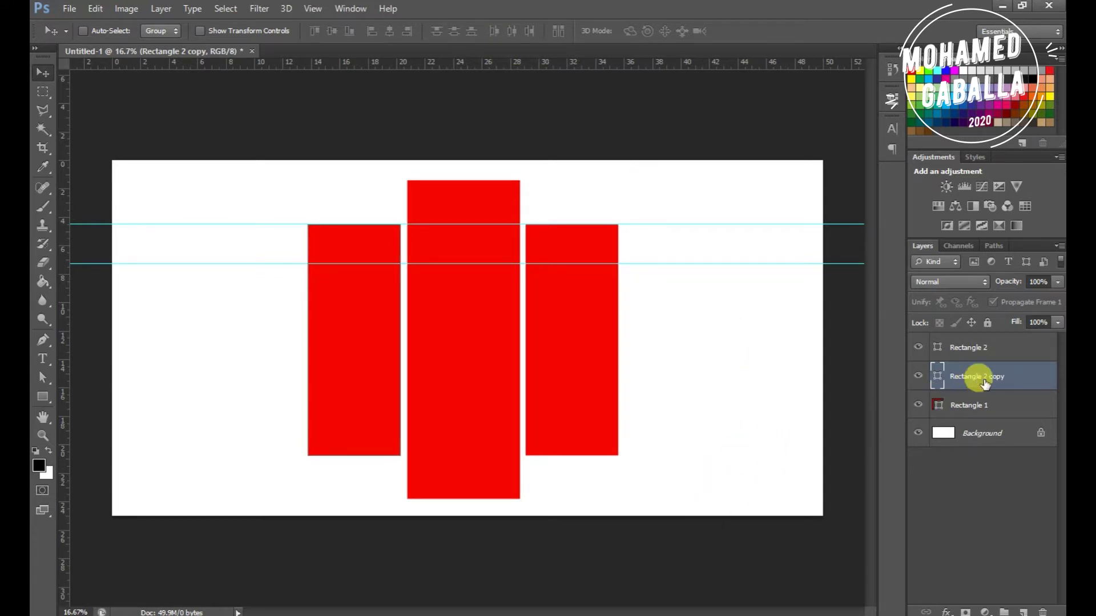
Fine-tune Rectangle 2 and its copy so both gaps to the centre bar match.
{"action": "left_click", "coordinate": [994, 485]}
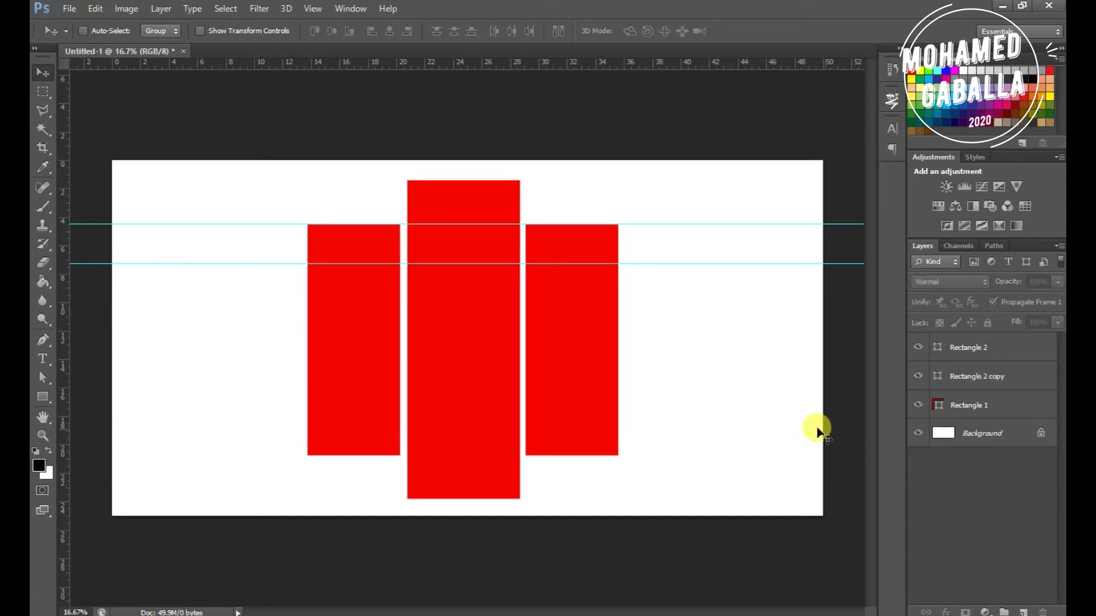
{"action": "left_click", "coordinate": [994, 355]}
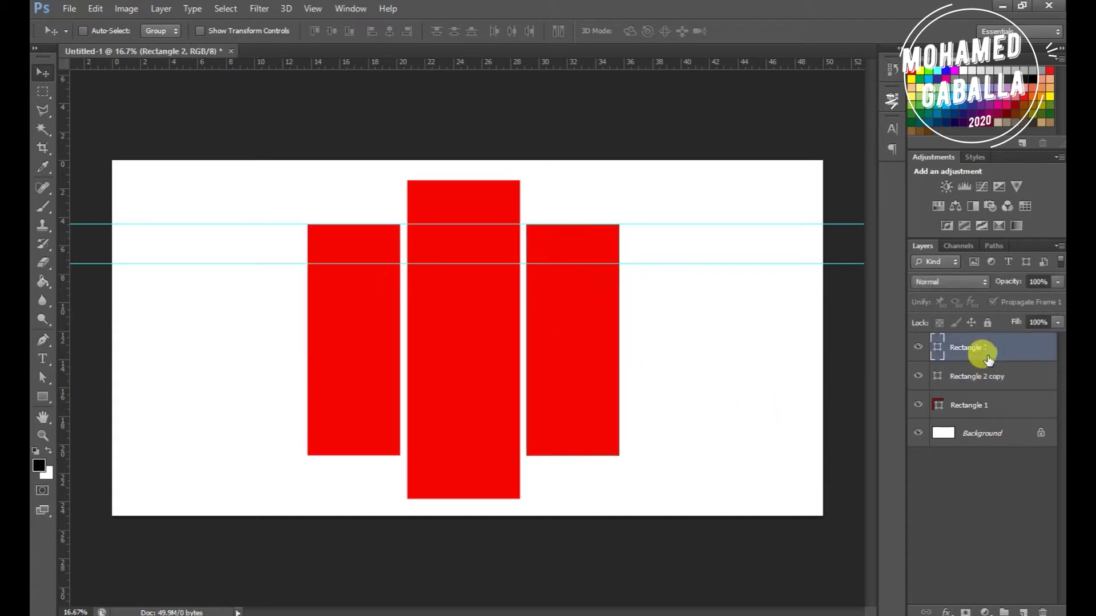
{"action": "key", "text": "Left"}
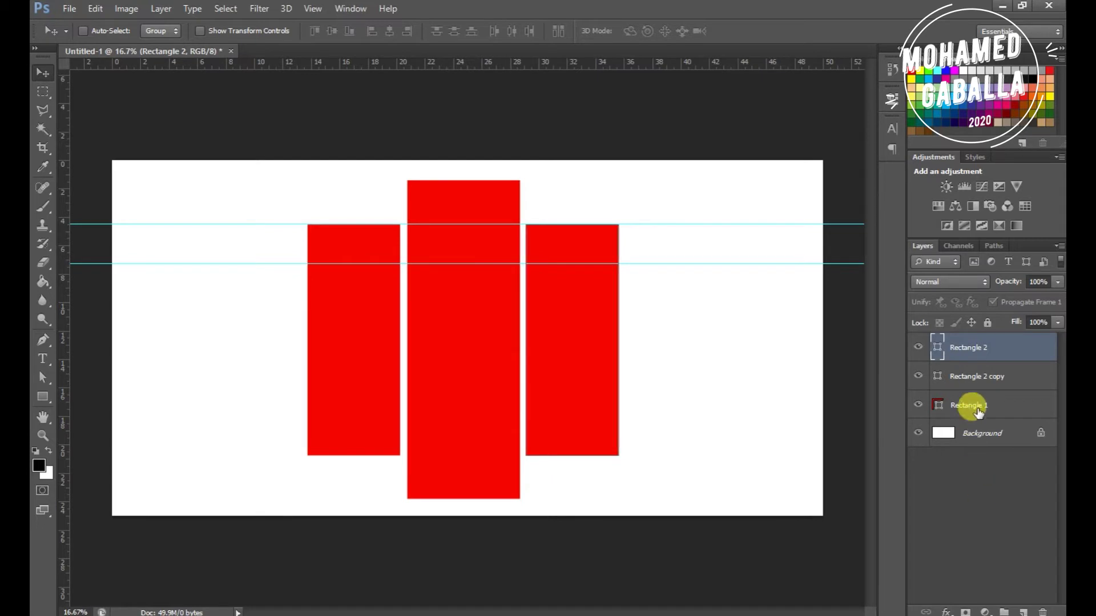
{"action": "key", "text": "Left"}
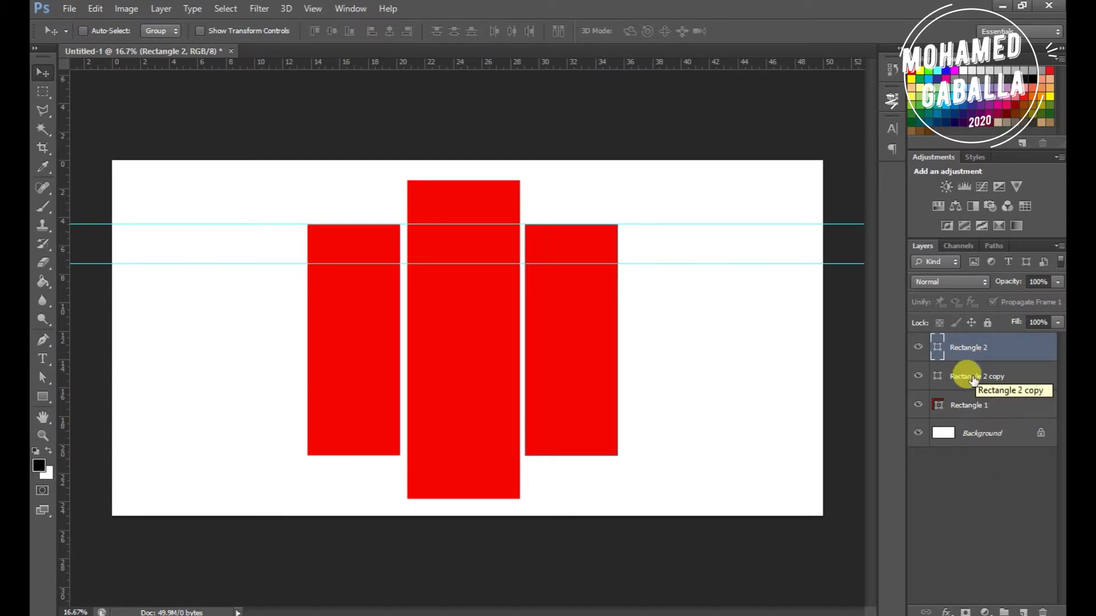
{"action": "left_click", "coordinate": [939, 380]}
{"action": "left_click", "coordinate": [917, 377]}
{"action": "left_click", "coordinate": [917, 376]}
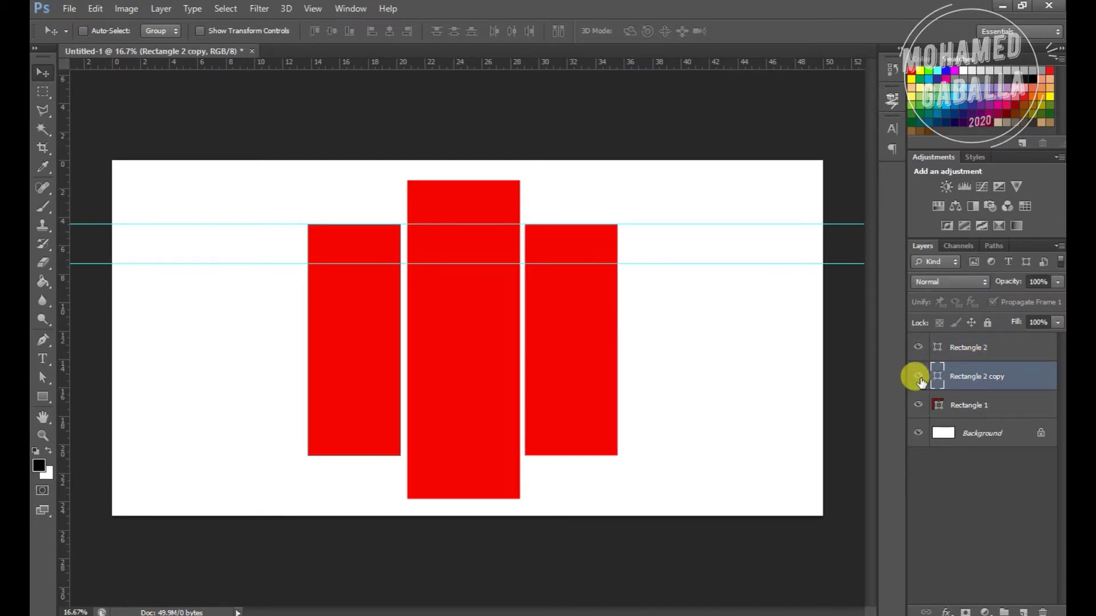
{"action": "key", "text": "Right"}
{"action": "key", "text": "Right"}
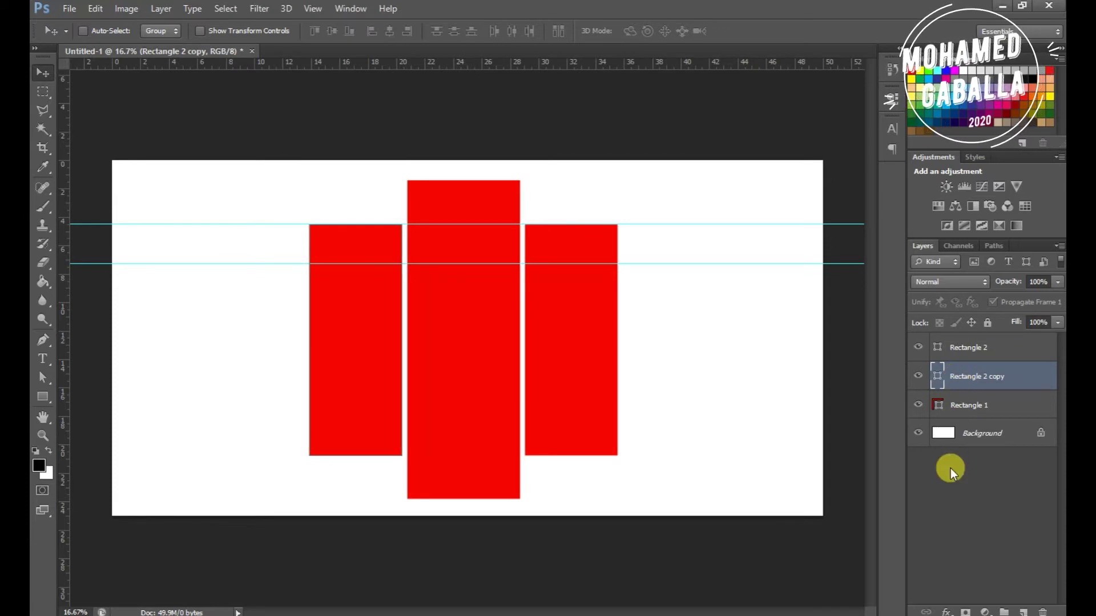
{"action": "left_click", "coordinate": [956, 494]}
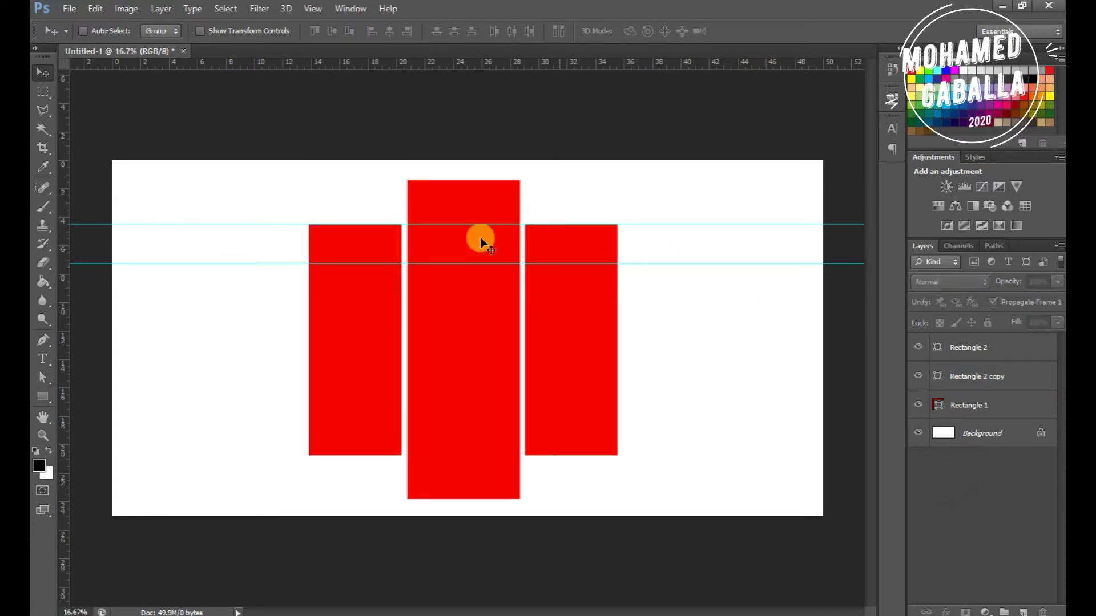
Draw a shorter rectangle from the lower guide right of the columns and duplicate it.
{"action": "left_click", "coordinate": [46, 399]}
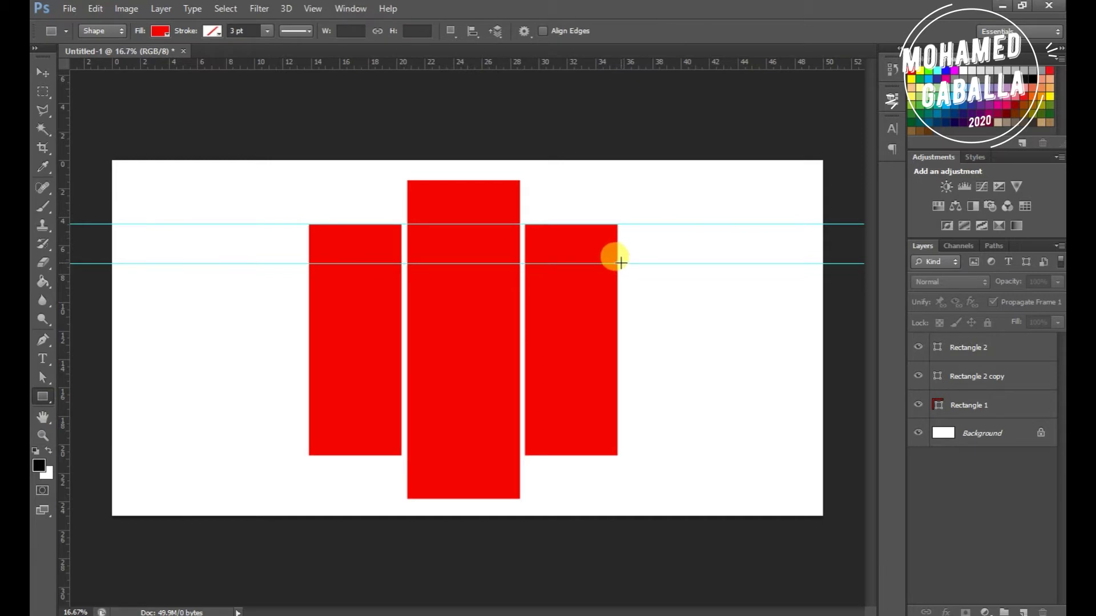
{"action": "left_click_drag", "start_coordinate": [622, 263], "coordinate": [700, 423]}
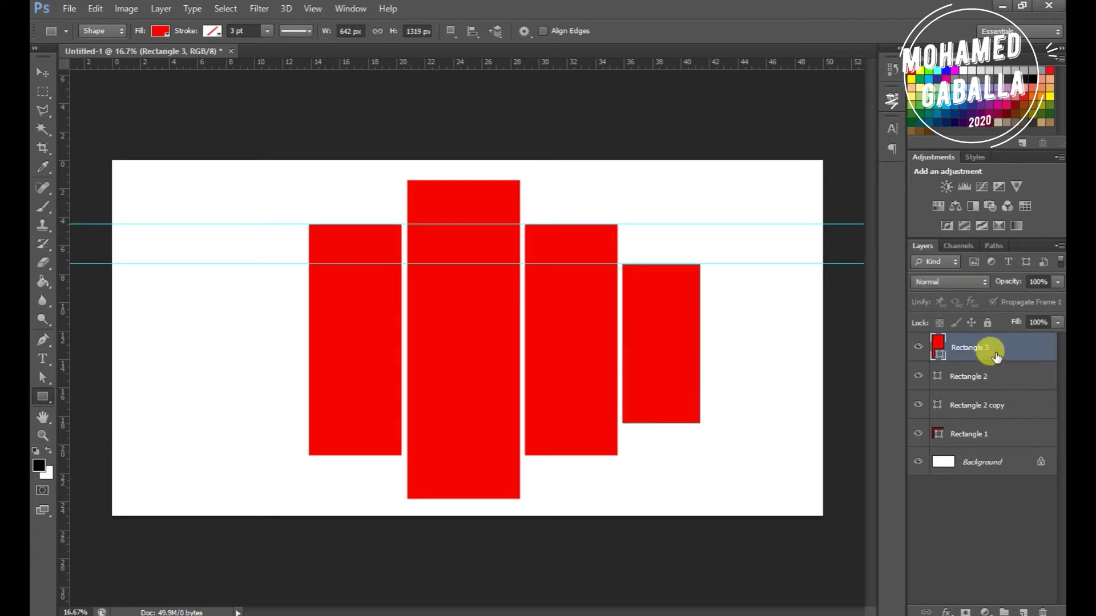
{"action": "left_click_drag", "start_coordinate": [987, 347], "coordinate": [985, 359]}
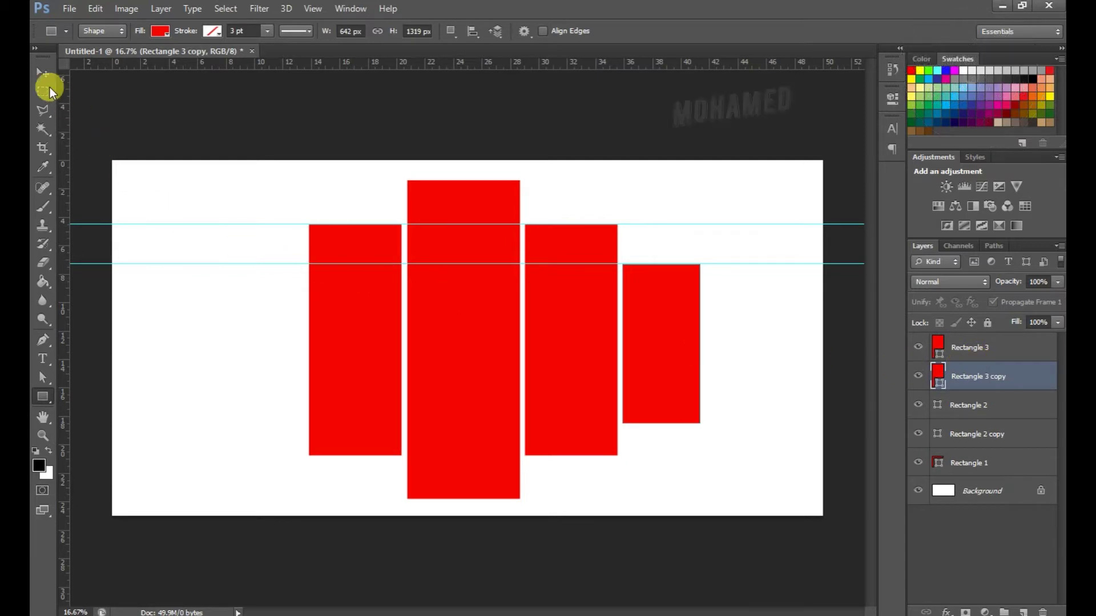
Move Rectangle 3 copy to the far left, aligned symmetrically with the right outer bar.
{"action": "left_click", "coordinate": [37, 75]}
{"action": "left_click_drag", "start_coordinate": [660, 347], "coordinate": [262, 348]}
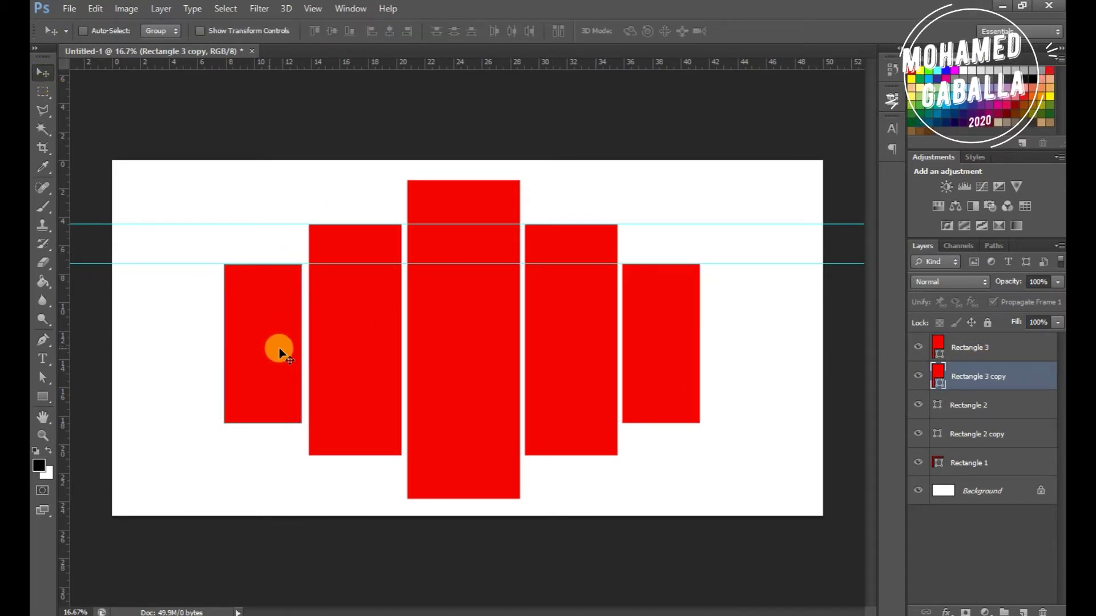
{"action": "key", "text": "shift+Right"}
{"action": "key", "text": "shift+Right"}
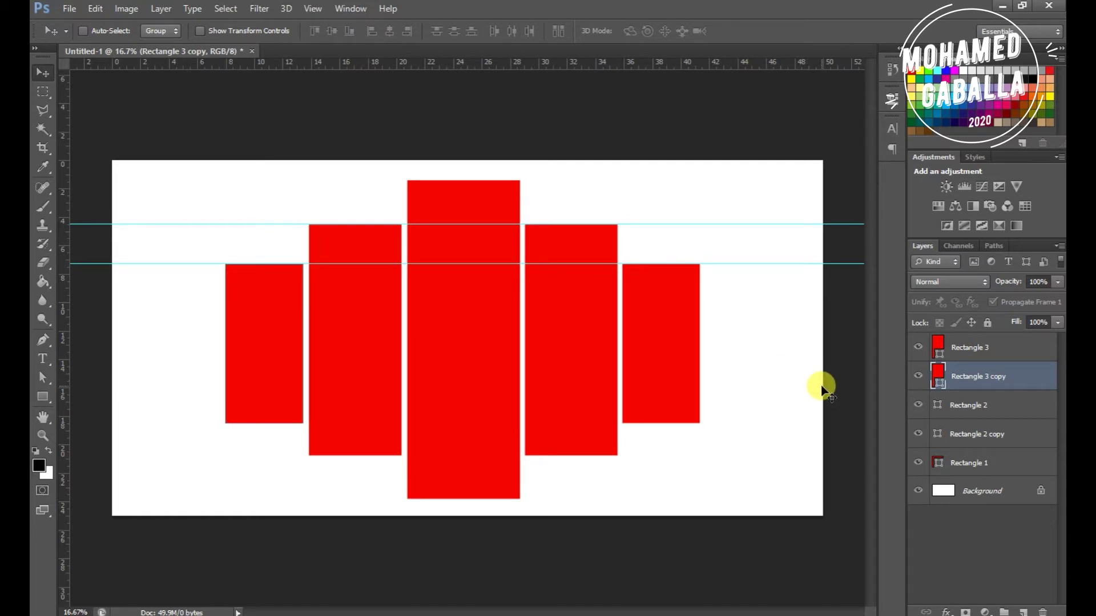
{"action": "left_click", "coordinate": [951, 528]}
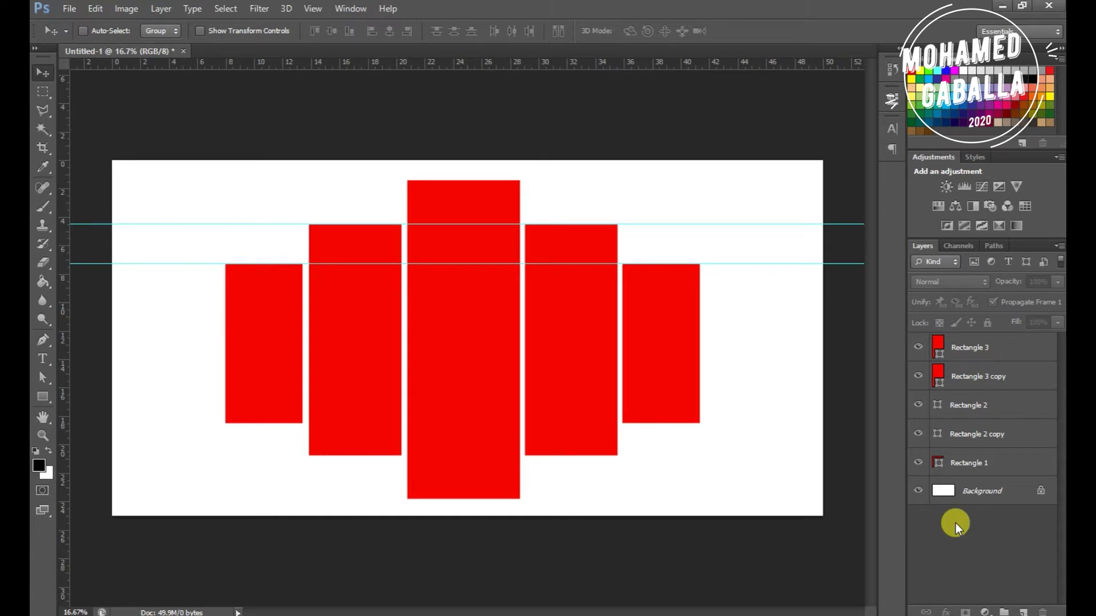
{"action": "left_click", "coordinate": [917, 346]}
{"action": "left_click", "coordinate": [917, 346]}
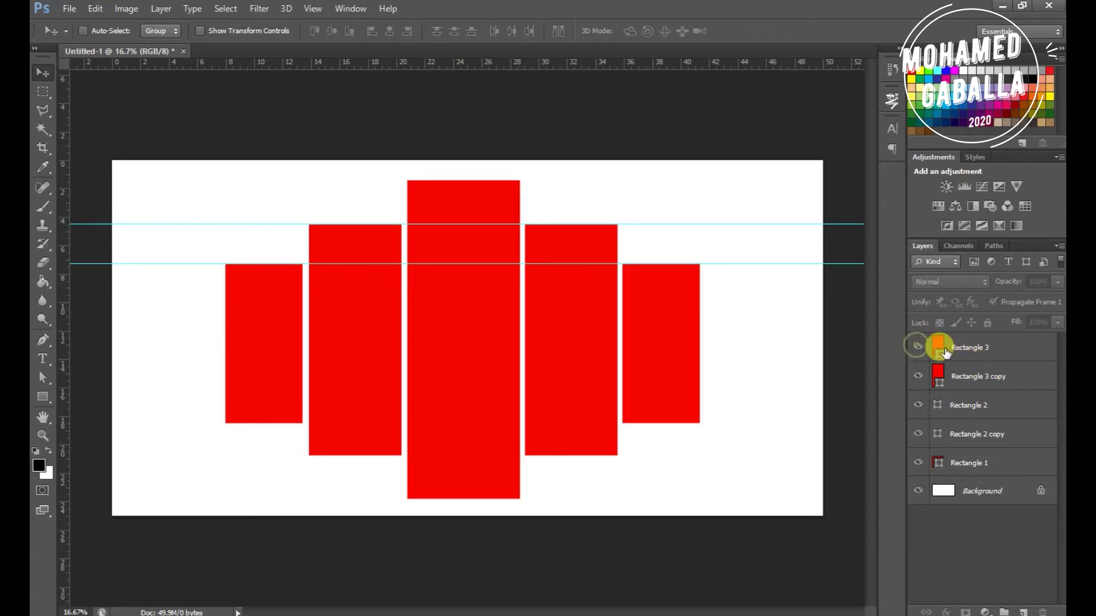
{"action": "left_click", "coordinate": [918, 376]}
{"action": "left_click", "coordinate": [917, 376]}
{"action": "left_click", "coordinate": [1007, 381]}
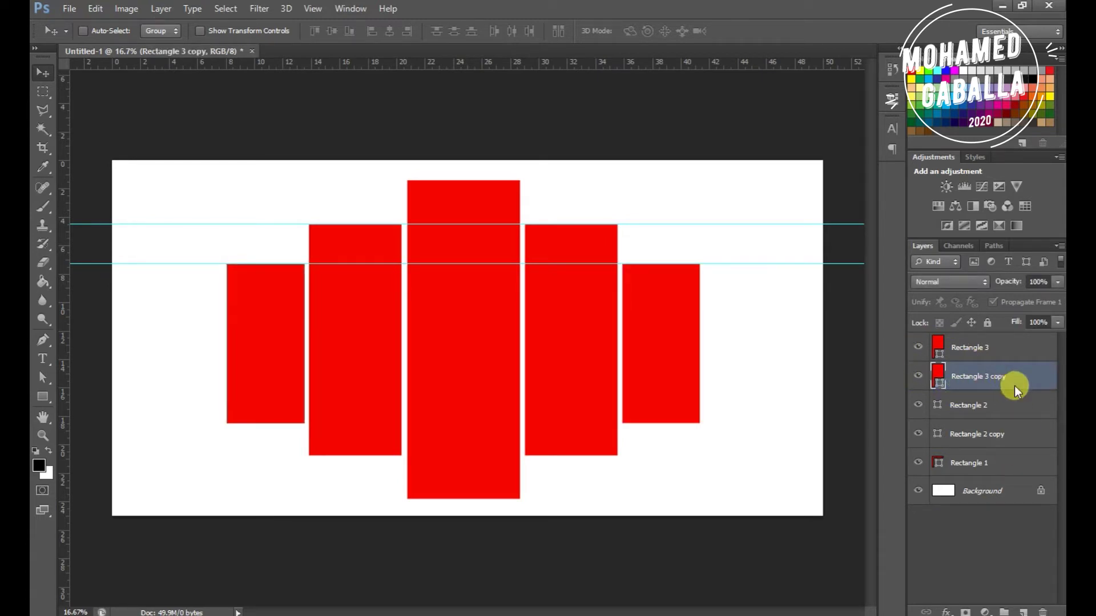
{"action": "key", "text": "Left"}
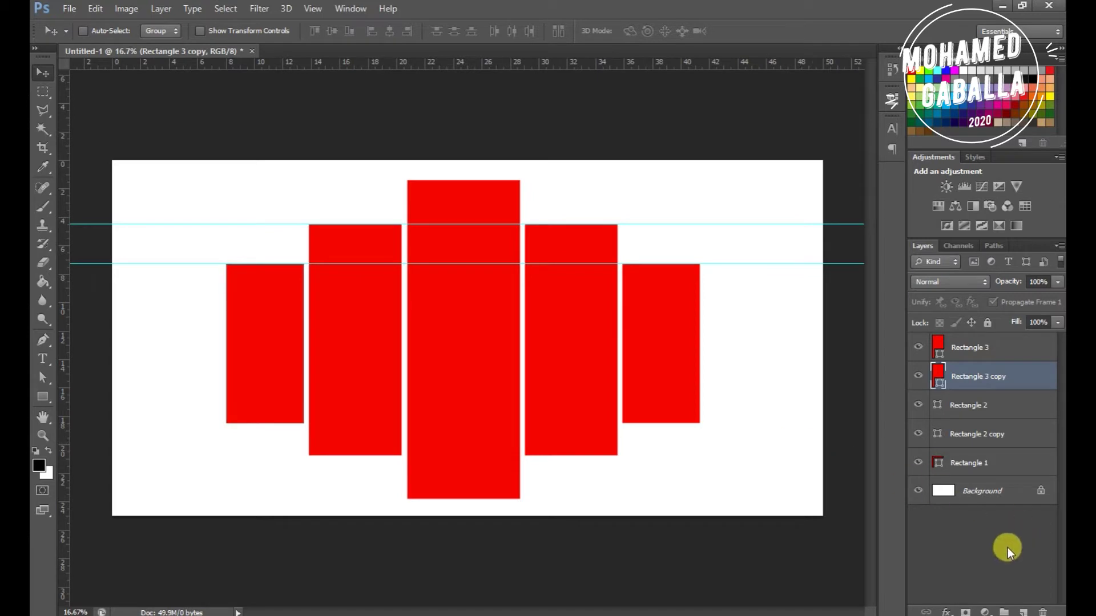
{"action": "left_click", "coordinate": [1008, 547]}
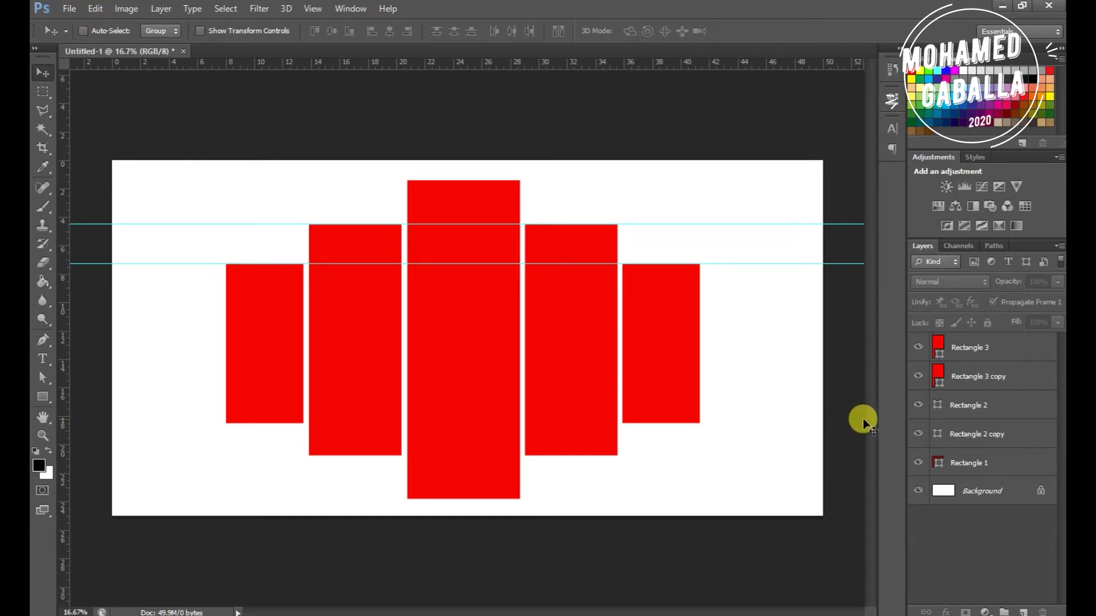
Hide guides with Ctrl+; and merge all five rectangle layers into the single Rectangle 3 shape.
{"action": "key", "text": "ctrl+semicolon"}
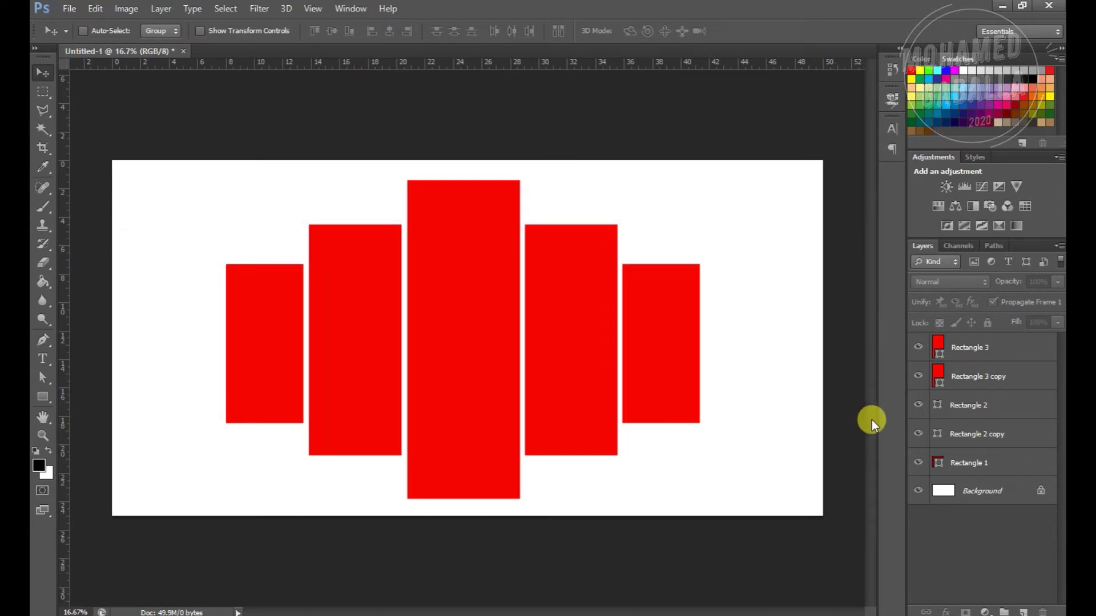
{"action": "left_click", "coordinate": [983, 340]}
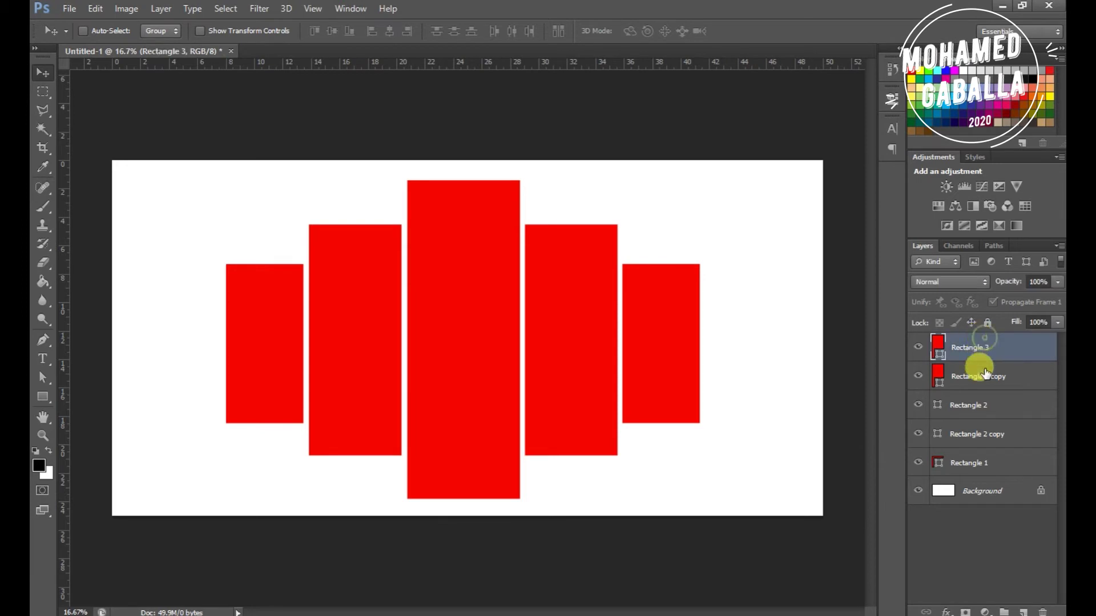
{"action": "left_click", "coordinate": [986, 373], "text": "ctrl"}
{"action": "left_click", "coordinate": [977, 406], "text": "ctrl"}
{"action": "left_click", "coordinate": [982, 433], "text": "ctrl"}
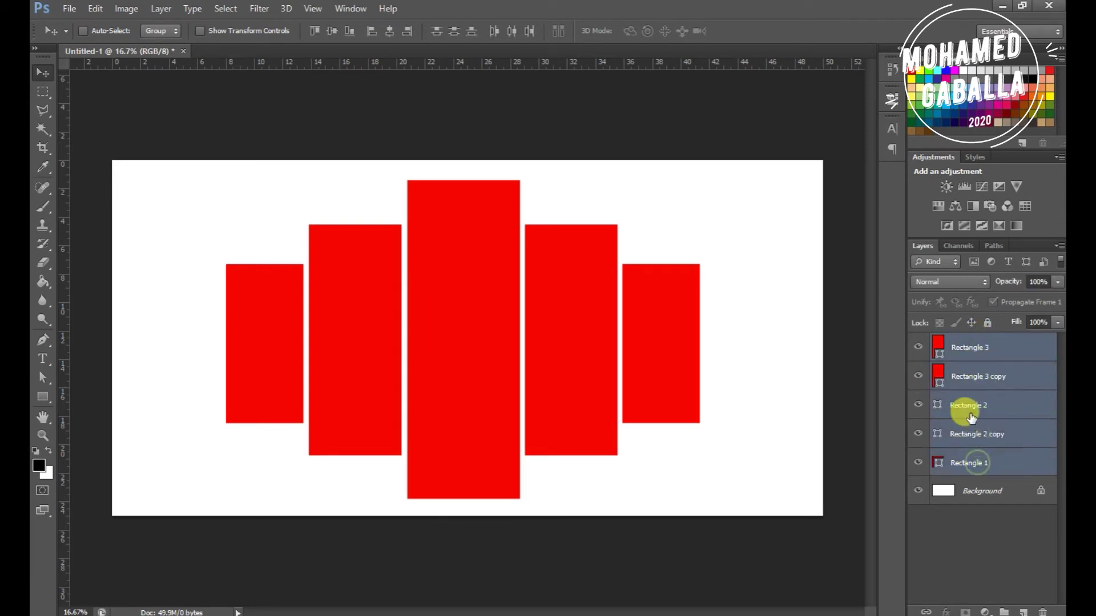
{"action": "right_click", "coordinate": [970, 417]}
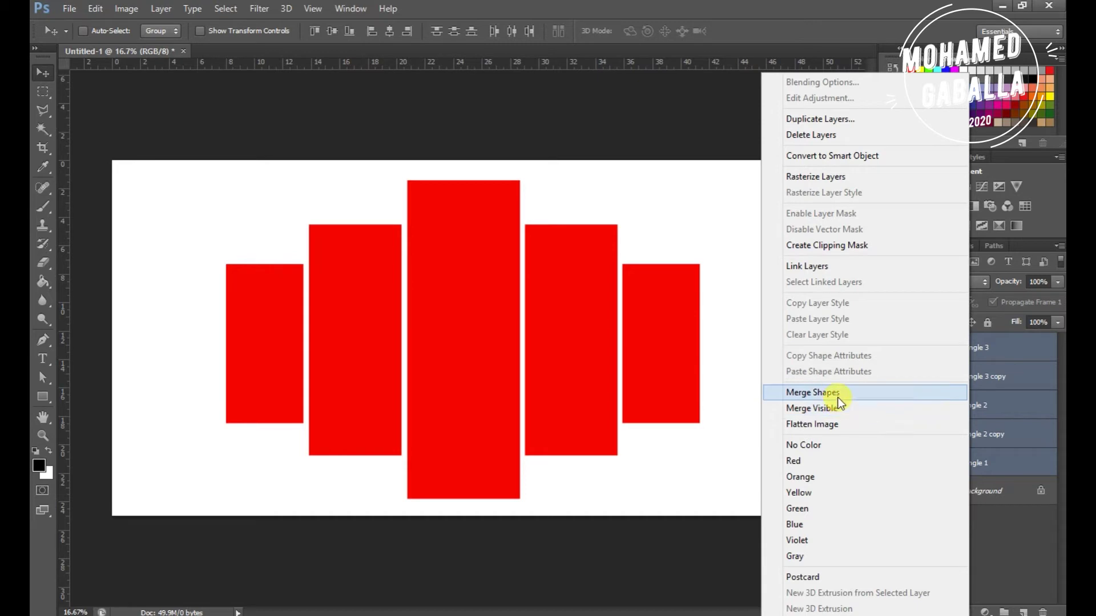
{"action": "left_click", "coordinate": [813, 393]}
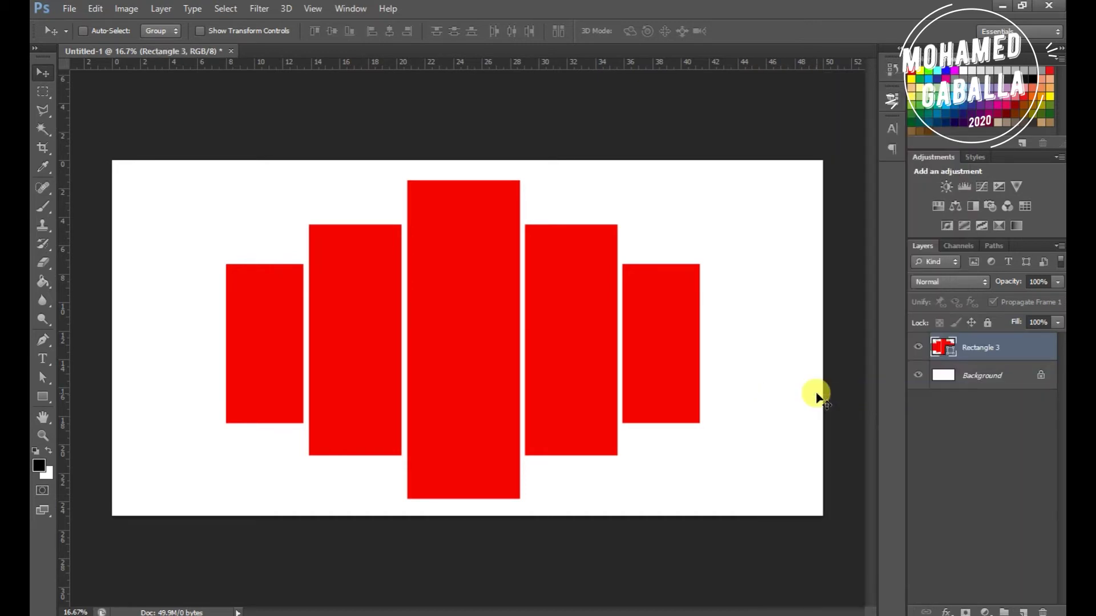
{"action": "left_click", "coordinate": [971, 426]}
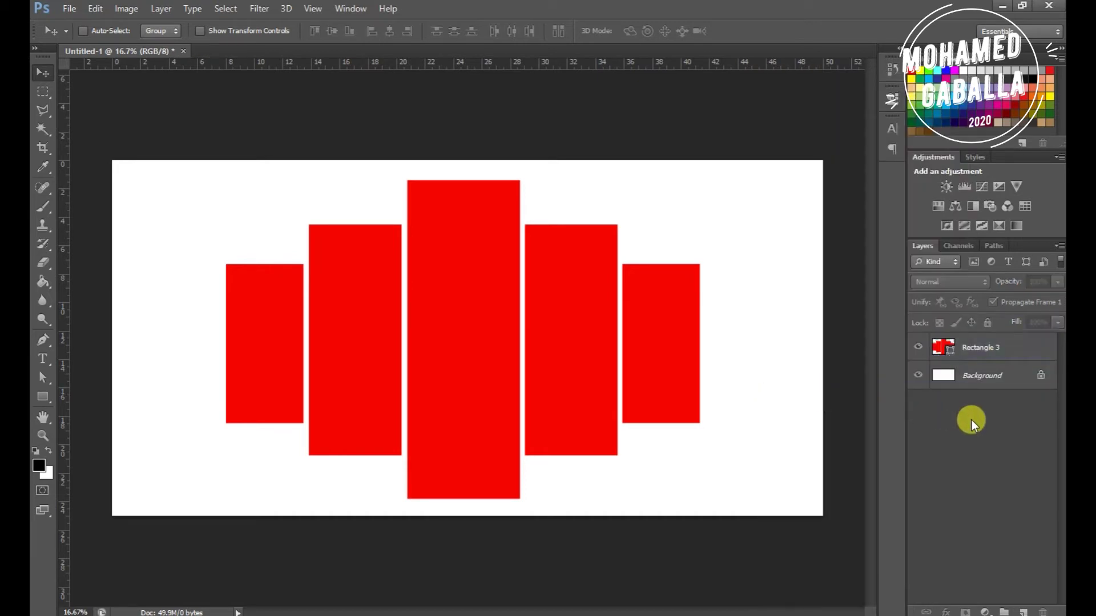
Drag joker-with-gun-up-4k-yl-1600x900 from the tshirt folder onto the Photoshop canvas.
{"action": "mouse_move", "coordinate": [177, 614]}
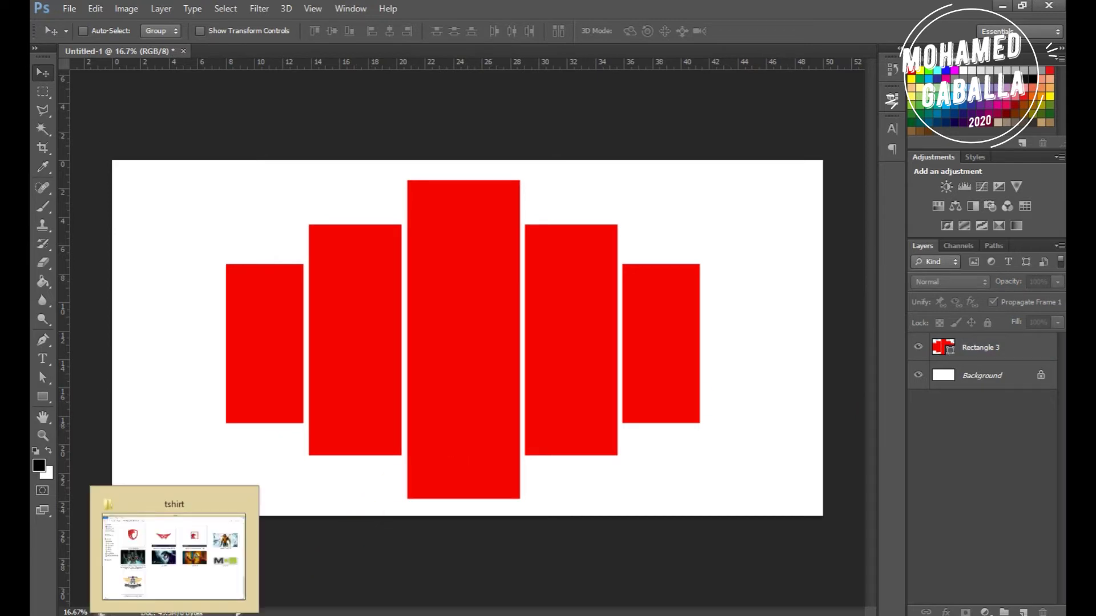
{"action": "left_click", "coordinate": [176, 614]}
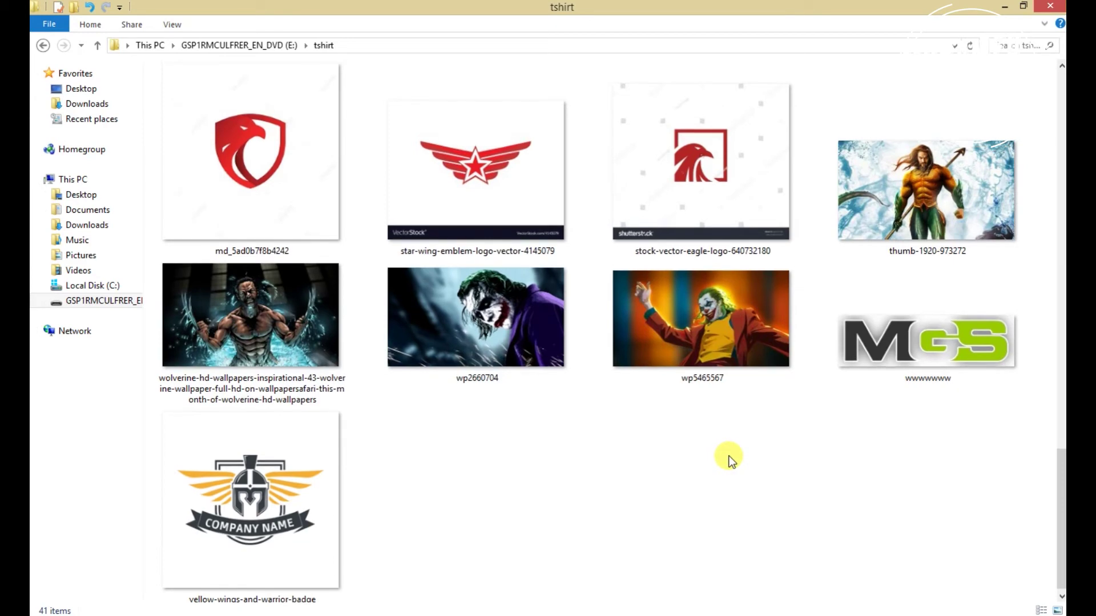
{"action": "scroll", "coordinate": [730, 459], "scroll_direction": "up", "scroll_amount": 5}
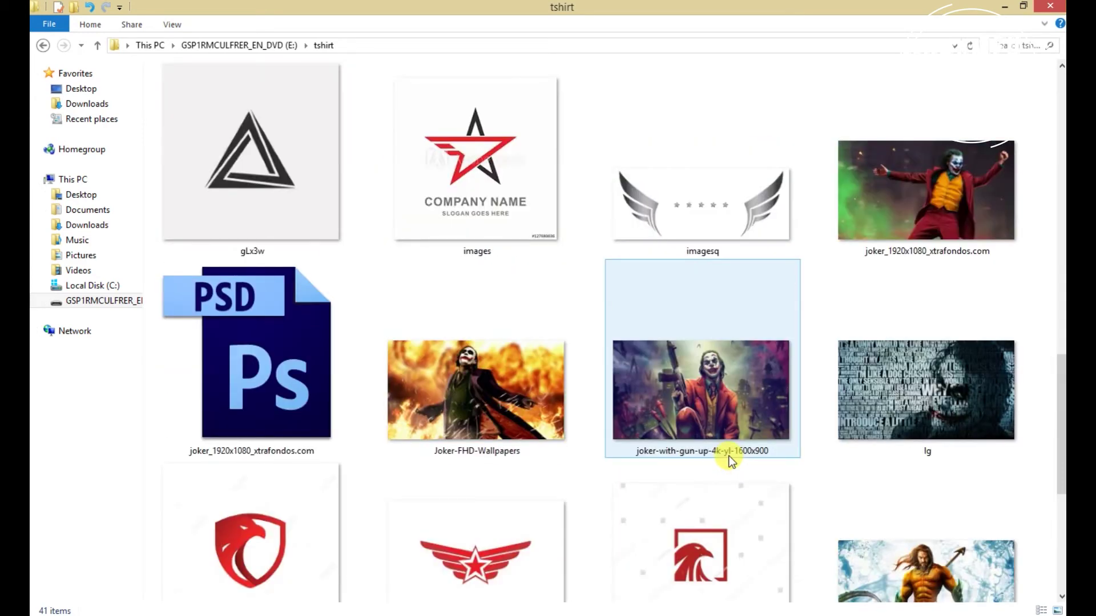
{"action": "scroll", "coordinate": [730, 459], "scroll_direction": "up", "scroll_amount": 10}
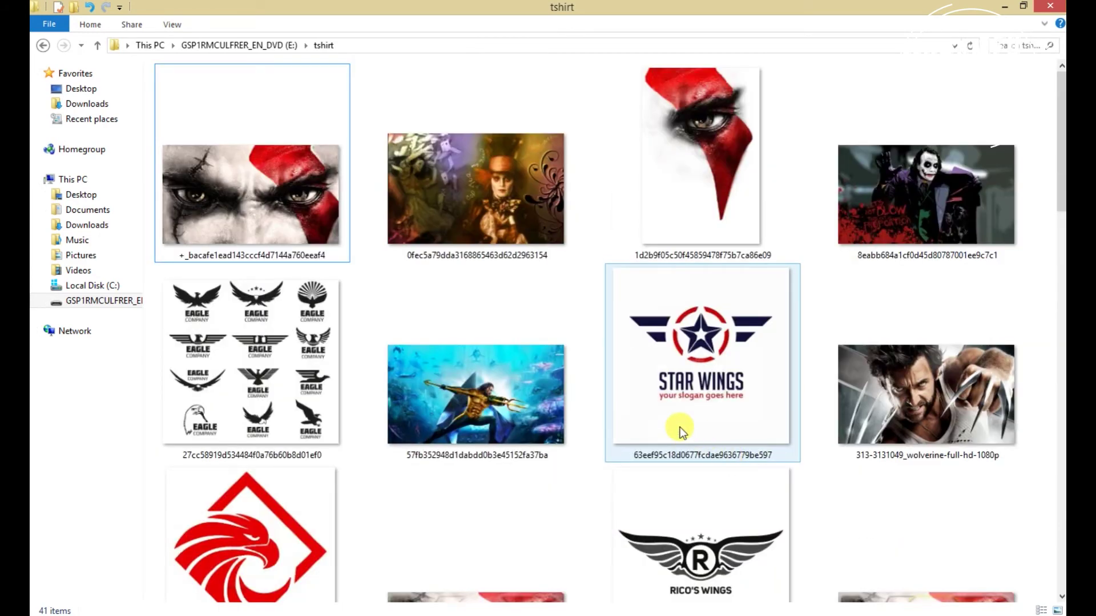
{"action": "scroll", "coordinate": [680, 430], "scroll_direction": "down", "scroll_amount": 12}
{"action": "scroll", "coordinate": [680, 431], "scroll_direction": "down", "scroll_amount": 3}
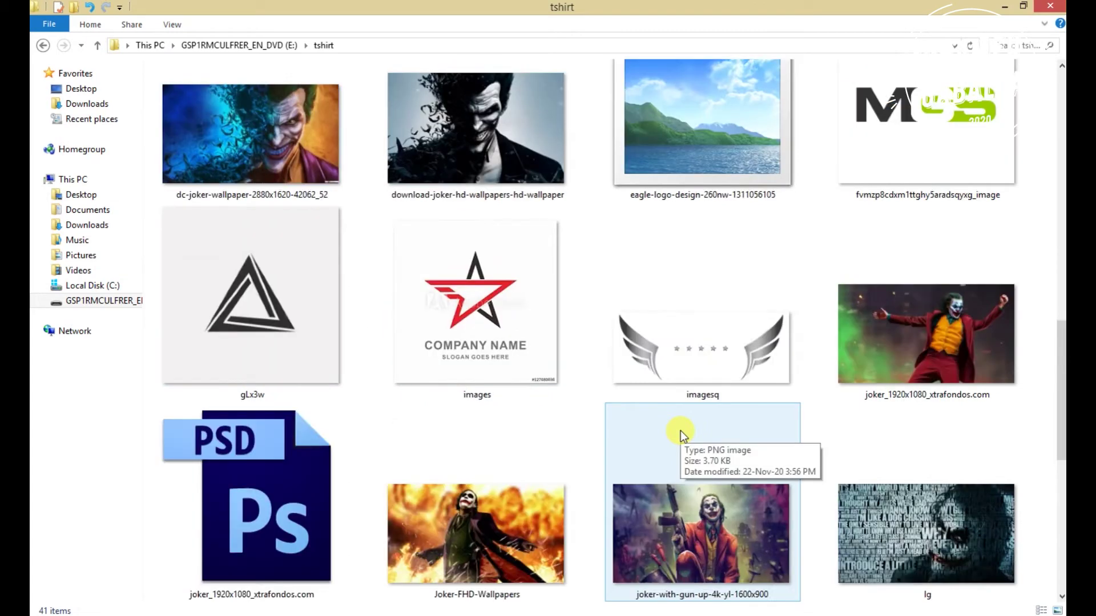
{"action": "left_click", "coordinate": [741, 542]}
{"action": "double_click", "coordinate": [741, 542]}
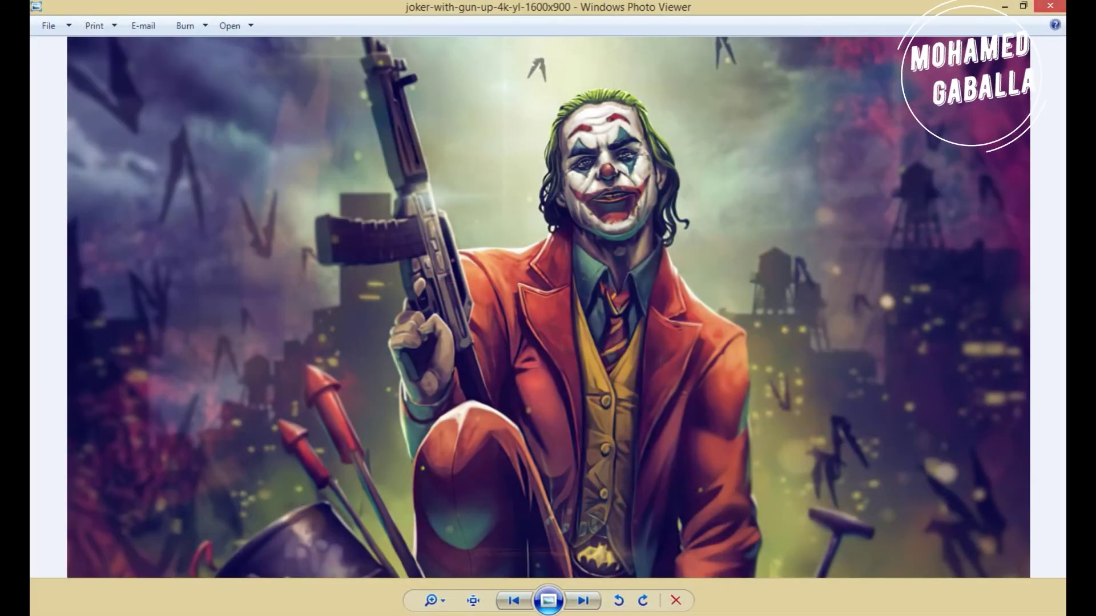
{"action": "key", "text": "alt+F4"}
{"action": "left_click_drag", "start_coordinate": [661, 540], "coordinate": [422, 334]}
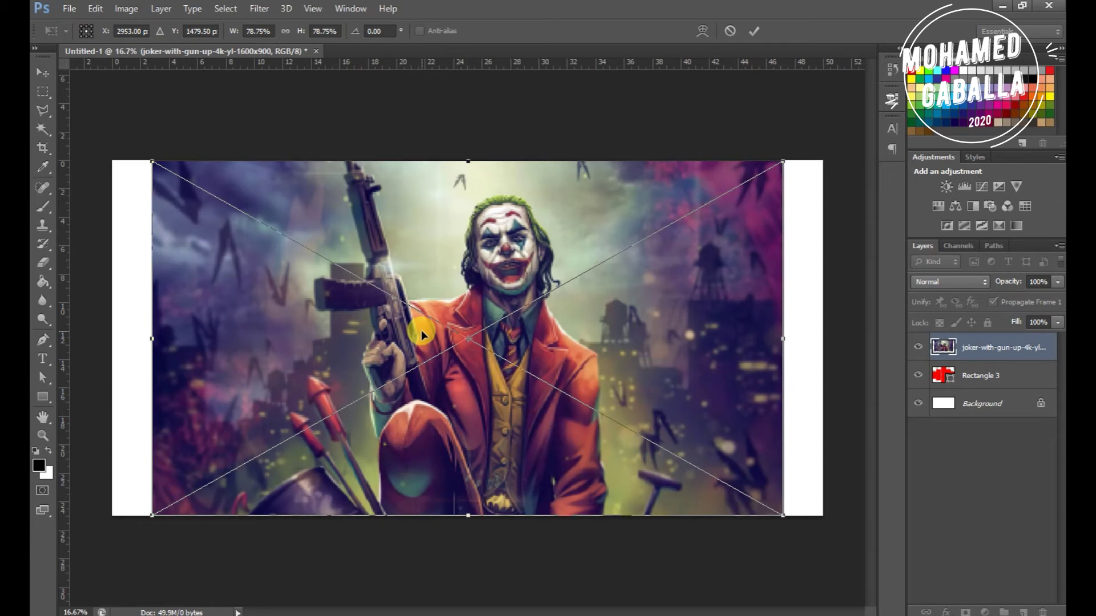
Commit the placed Joker image and clip it to the merged Rectangle 3 panels.
{"action": "key", "text": "Return"}
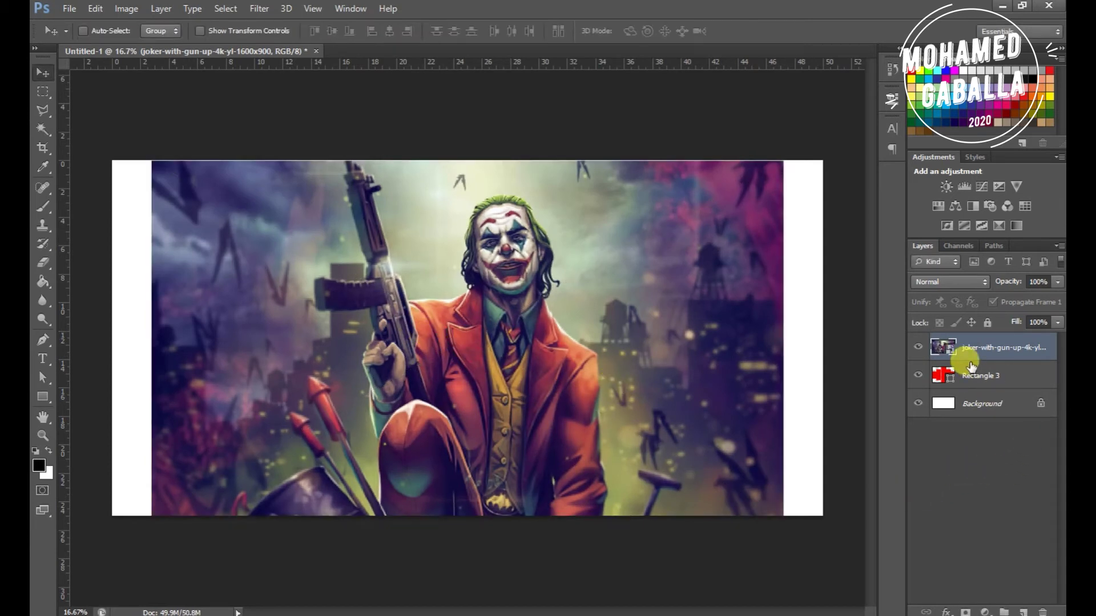
{"action": "left_click", "coordinate": [970, 364], "text": "alt"}
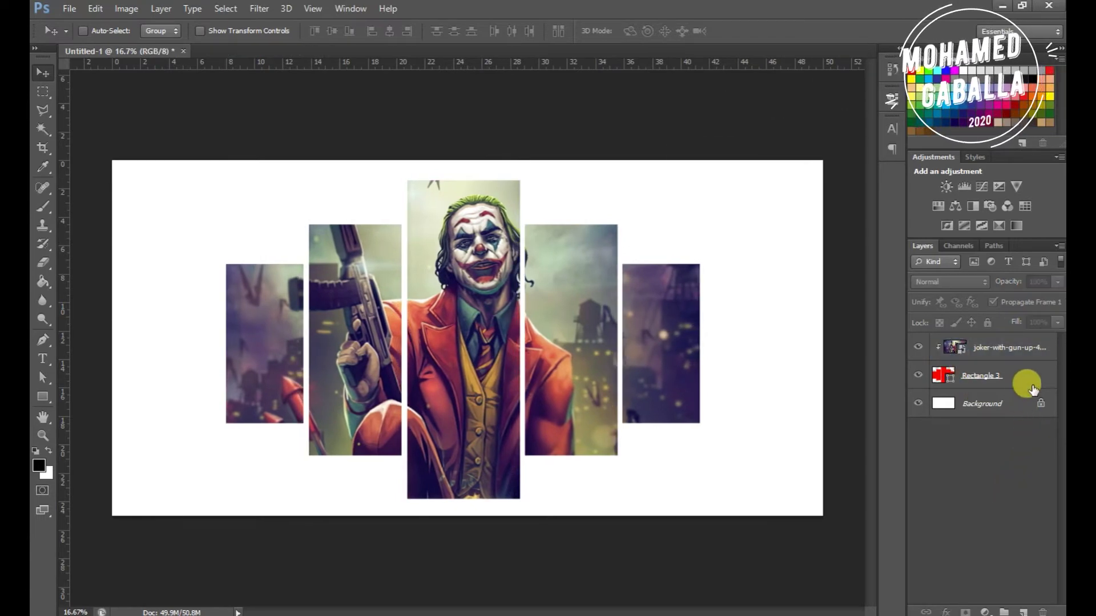
{"action": "left_click", "coordinate": [1027, 378]}
Open Rectangle 3's blending options and enable Outer Glow with Normal blend mode.
{"action": "right_click", "coordinate": [1036, 386]}
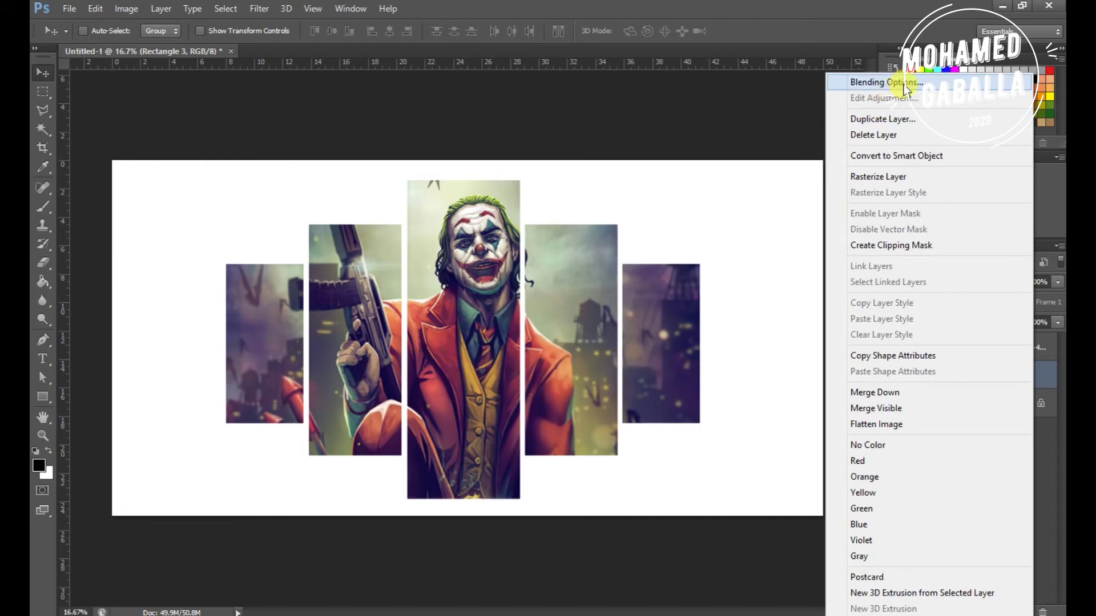
{"action": "left_click", "coordinate": [884, 82]}
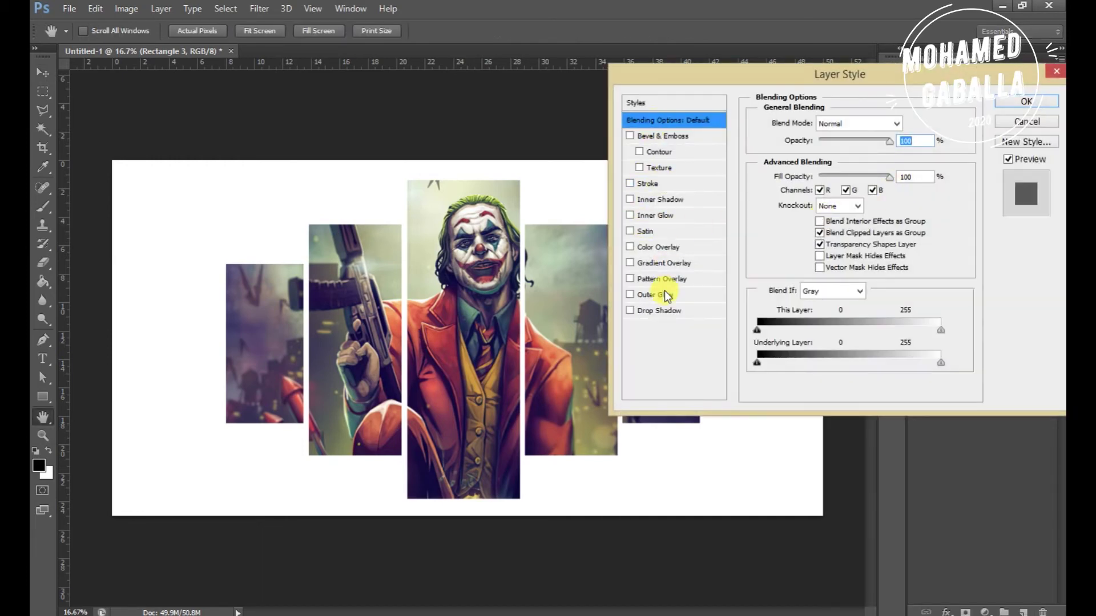
{"action": "left_click", "coordinate": [630, 294]}
{"action": "left_click", "coordinate": [630, 294]}
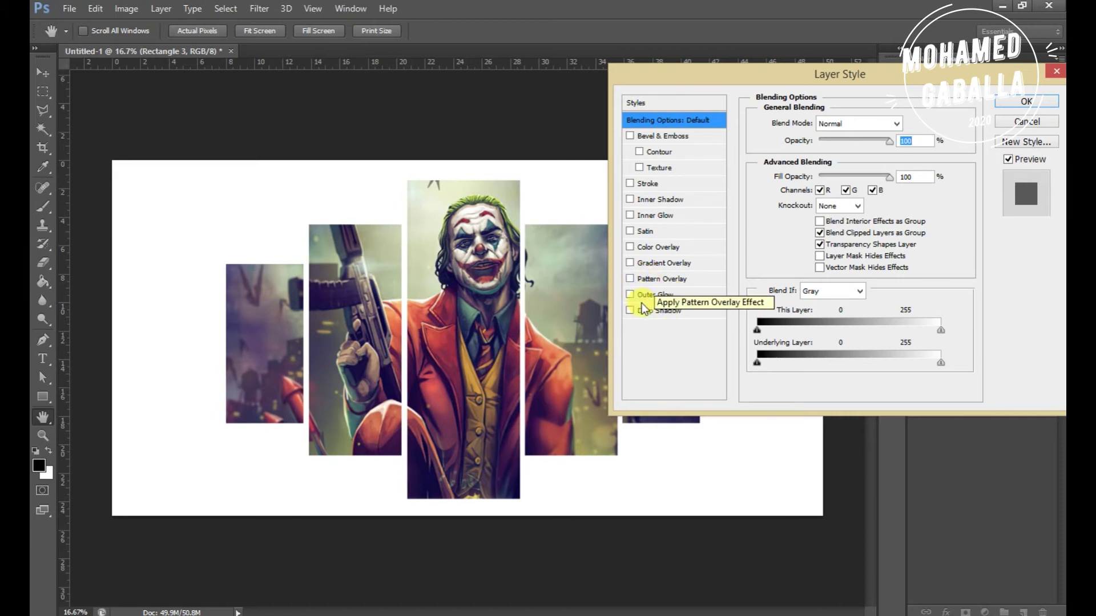
{"action": "left_click", "coordinate": [642, 294]}
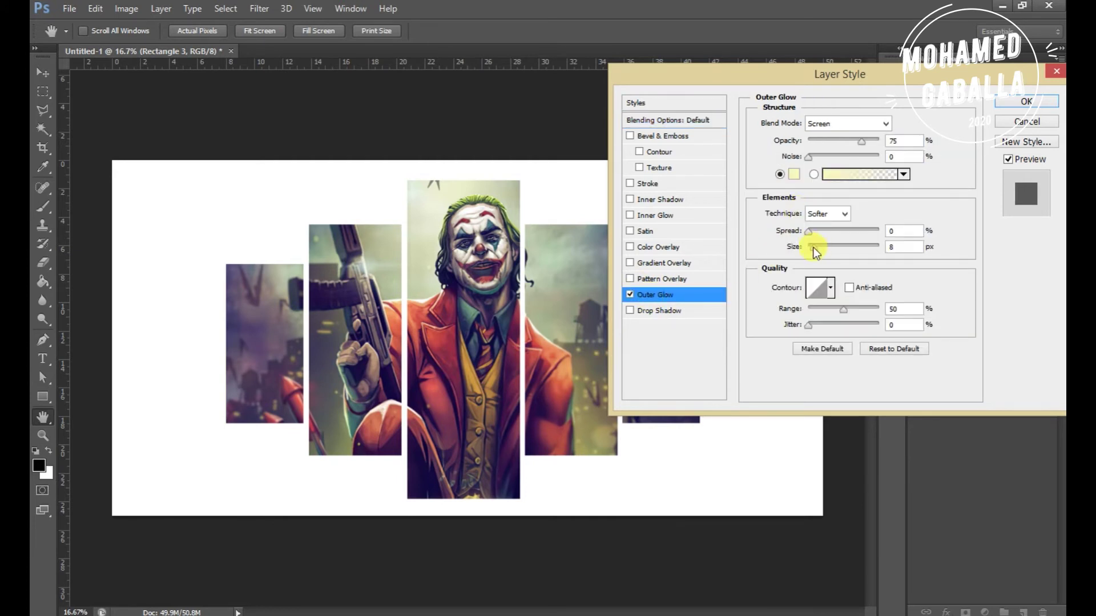
{"action": "left_click", "coordinate": [885, 123]}
{"action": "left_click", "coordinate": [865, 135]}
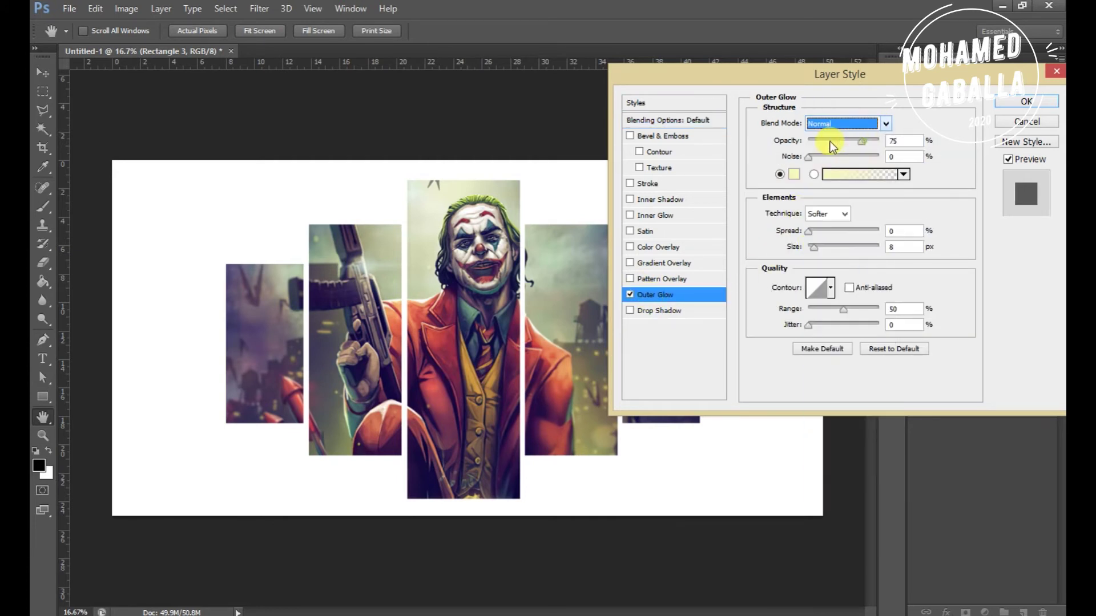
Make the glow grey #727272, Precise and about 12 px, and turn on Drop Shadow.
{"action": "left_click", "coordinate": [793, 174]}
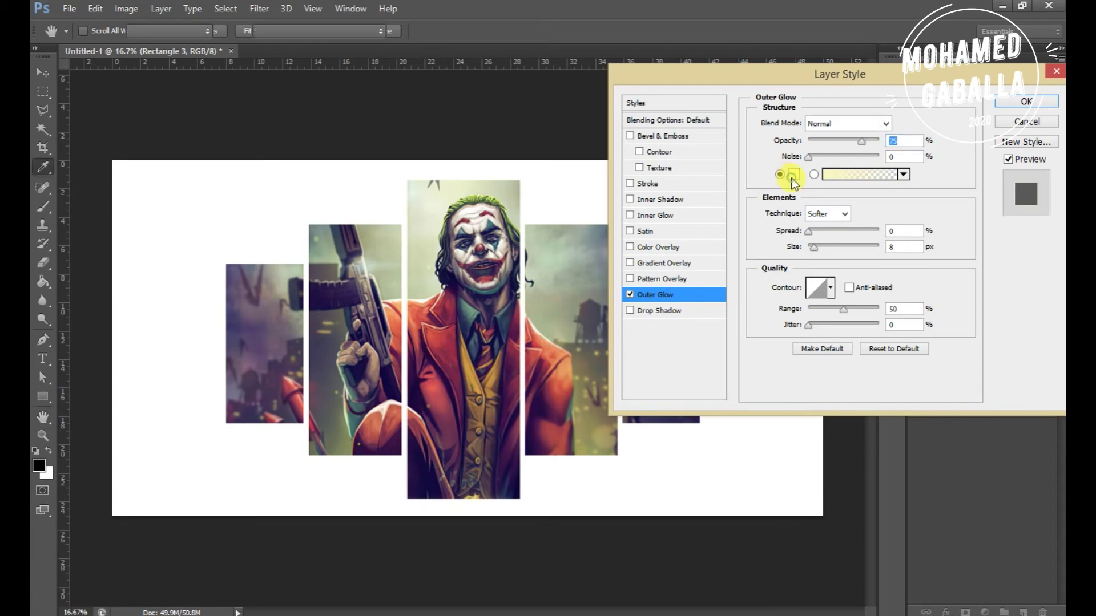
{"action": "left_click", "coordinate": [632, 272]}
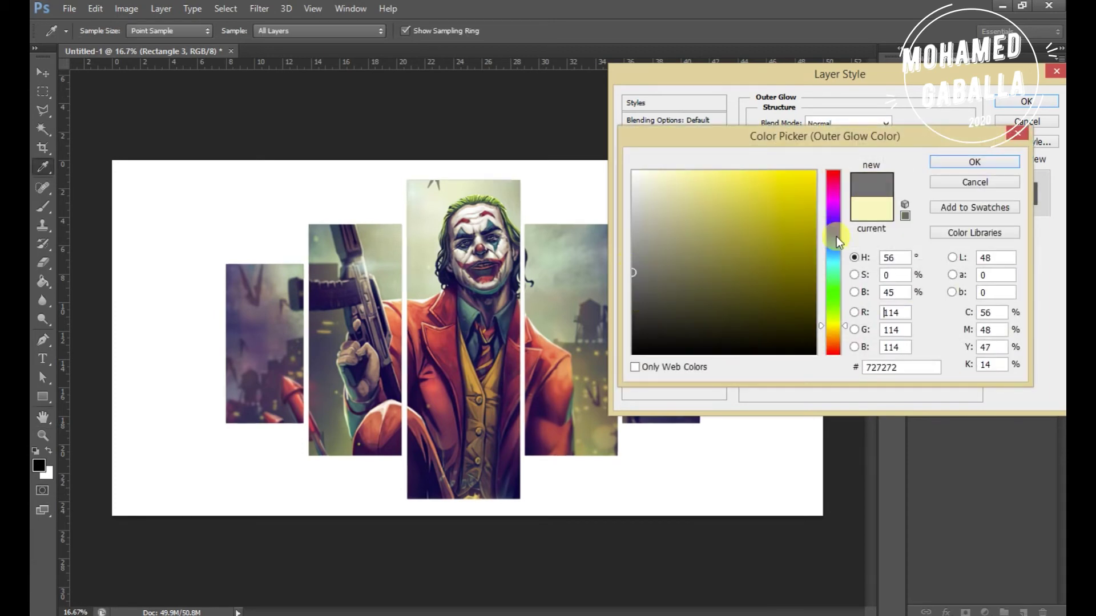
{"action": "left_click", "coordinate": [947, 164]}
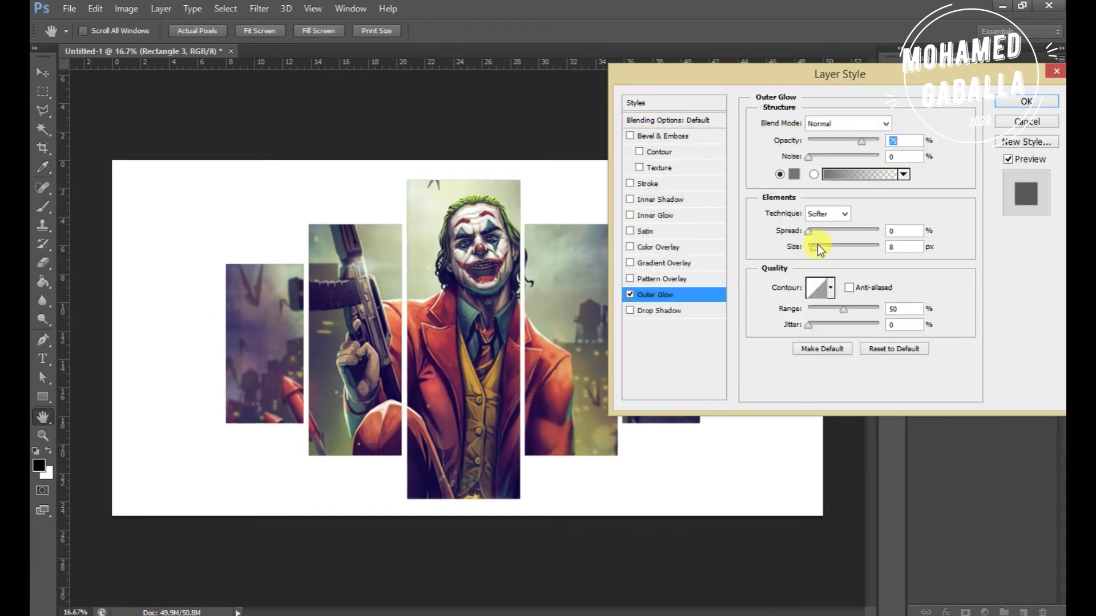
{"action": "left_click", "coordinate": [831, 217]}
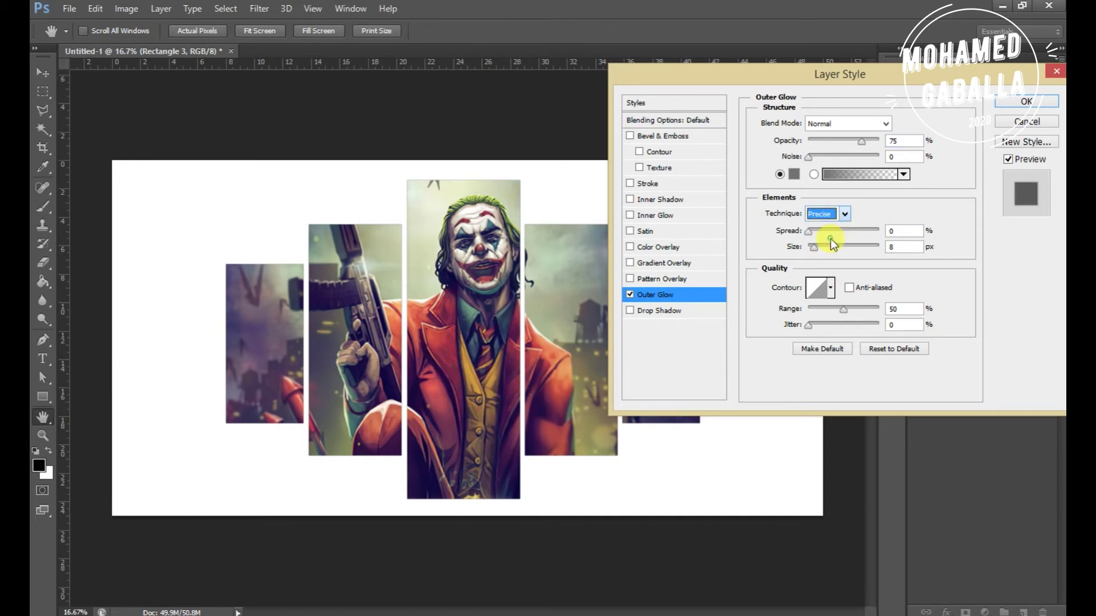
{"action": "left_click_drag", "start_coordinate": [814, 248], "coordinate": [822, 248]}
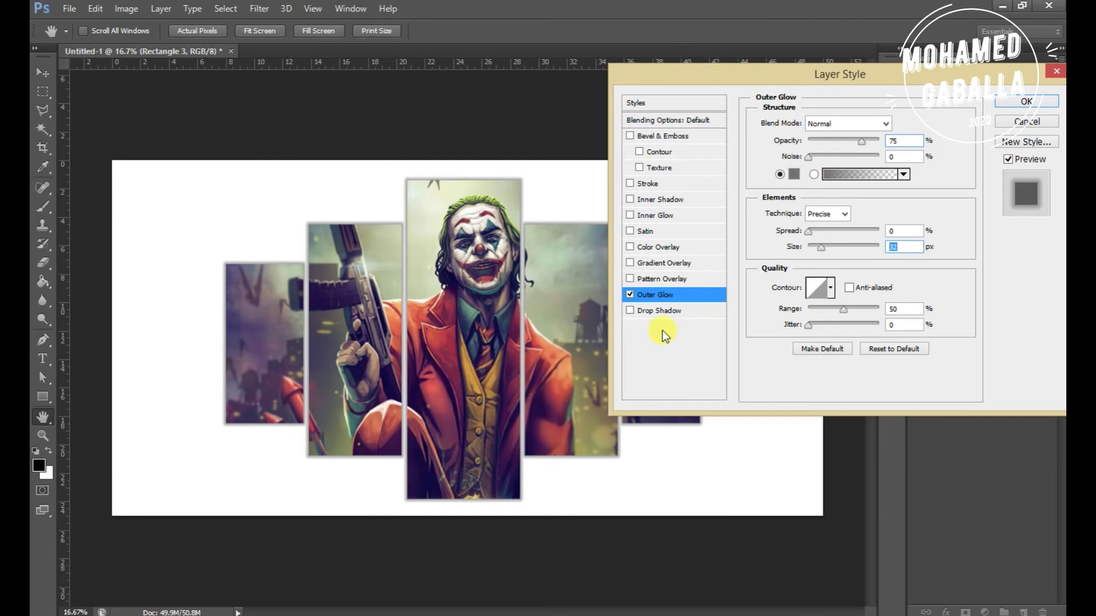
{"action": "left_click", "coordinate": [634, 311]}
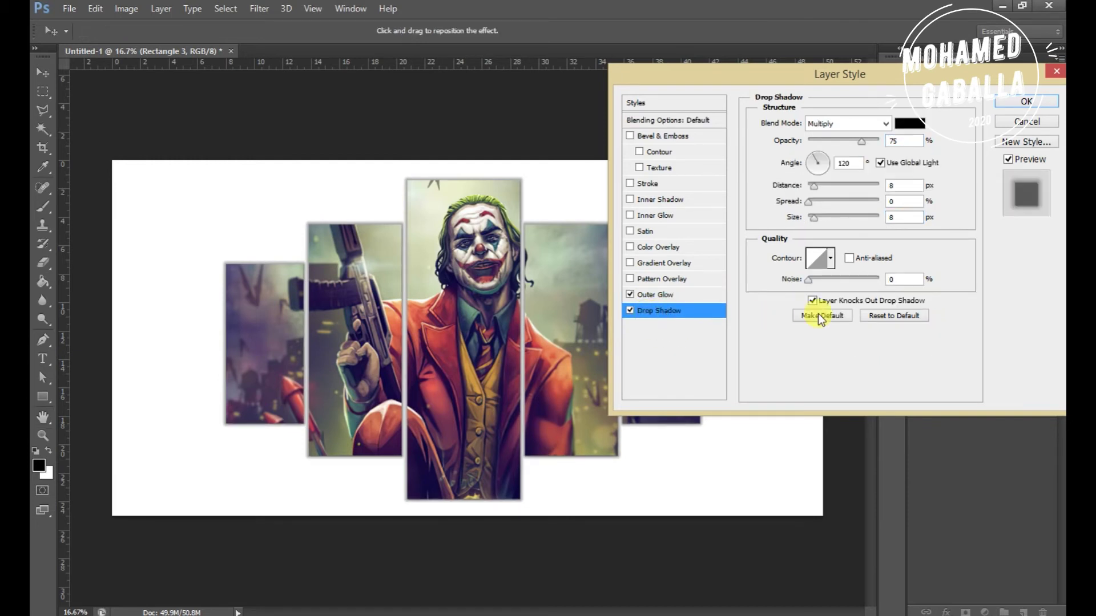
Set the drop shadow to Normal blend, 148° angle and 87 px size, then apply the style.
{"action": "left_click", "coordinate": [869, 125]}
{"action": "left_click", "coordinate": [867, 139]}
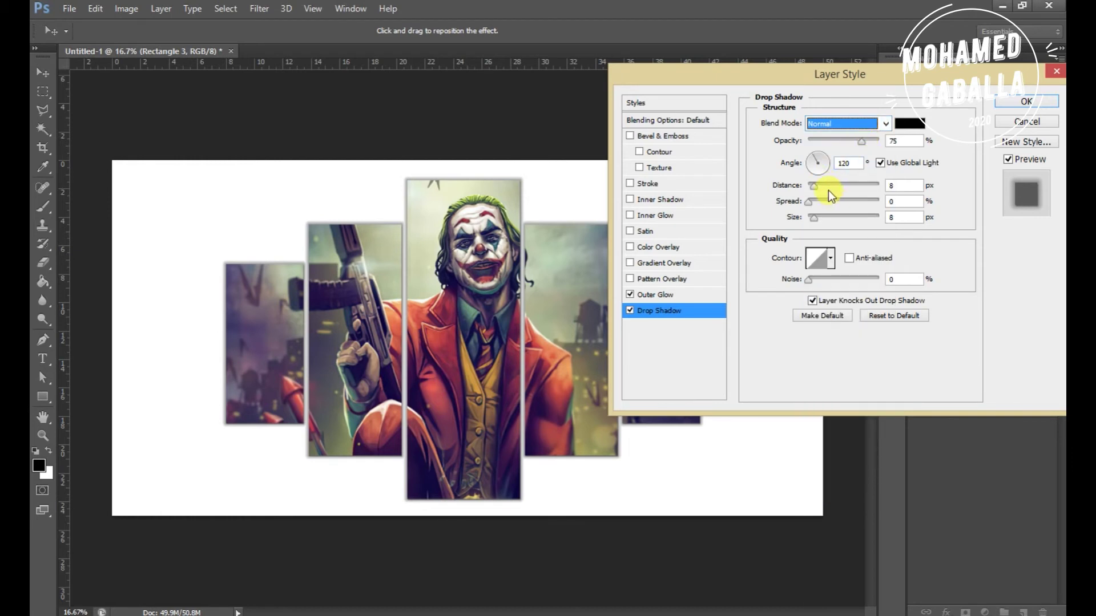
{"action": "mouse_move", "coordinate": [820, 164]}
{"action": "left_mouse_down"}
{"action": "mouse_move", "coordinate": [832, 163]}
{"action": "mouse_move", "coordinate": [817, 155]}
{"action": "mouse_move", "coordinate": [814, 179]}
{"action": "mouse_move", "coordinate": [803, 159]}
{"action": "left_mouse_up"}
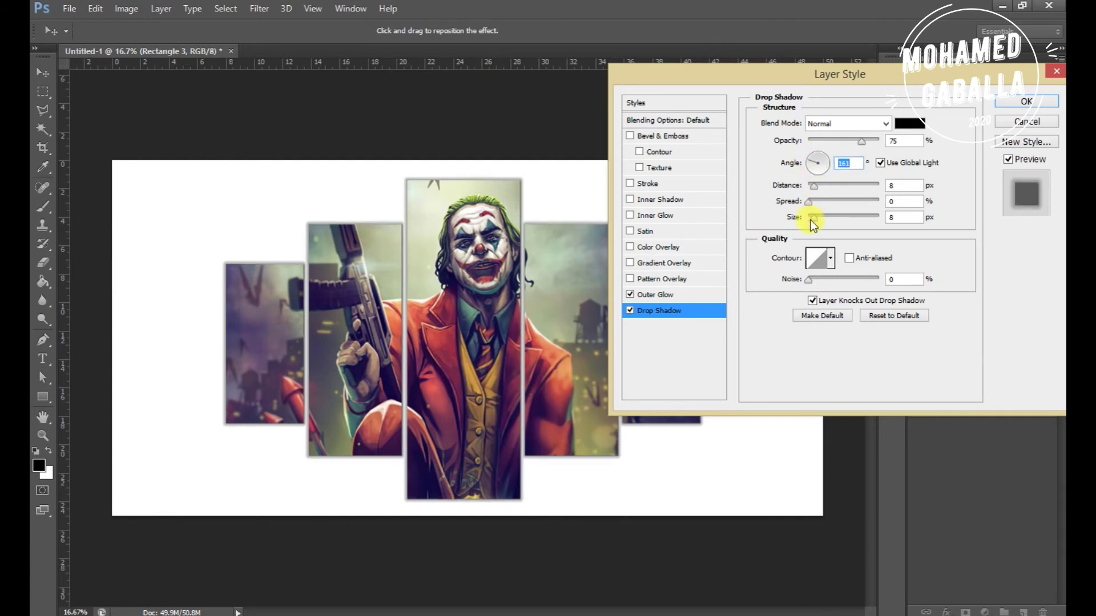
{"action": "left_click_drag", "start_coordinate": [821, 218], "coordinate": [822, 218]}
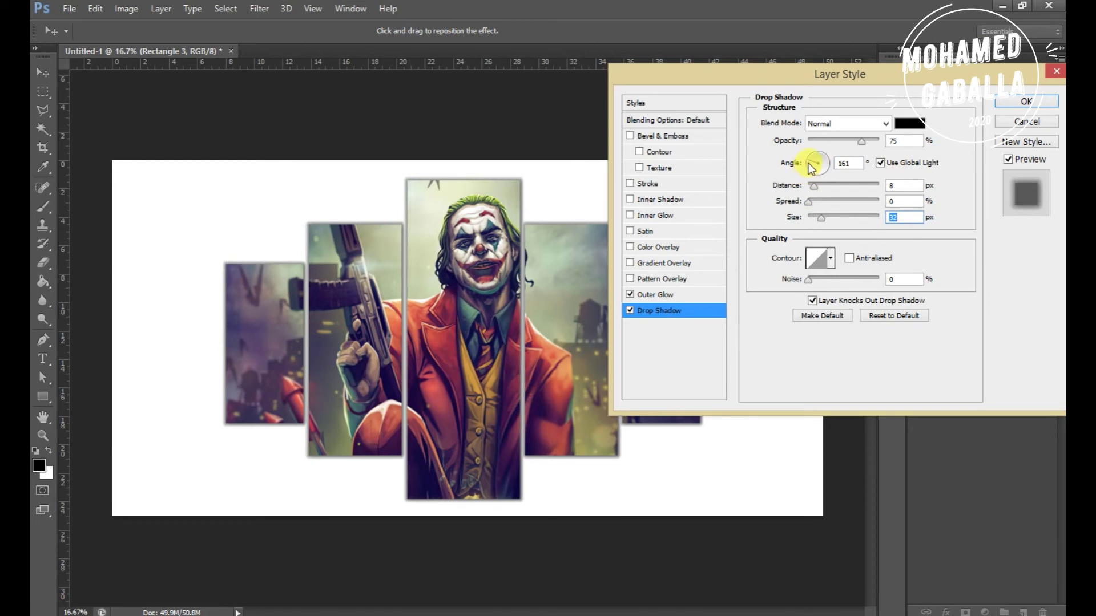
{"action": "mouse_move", "coordinate": [810, 168]}
{"action": "left_mouse_down"}
{"action": "mouse_move", "coordinate": [827, 166]}
{"action": "mouse_move", "coordinate": [826, 176]}
{"action": "left_mouse_up"}
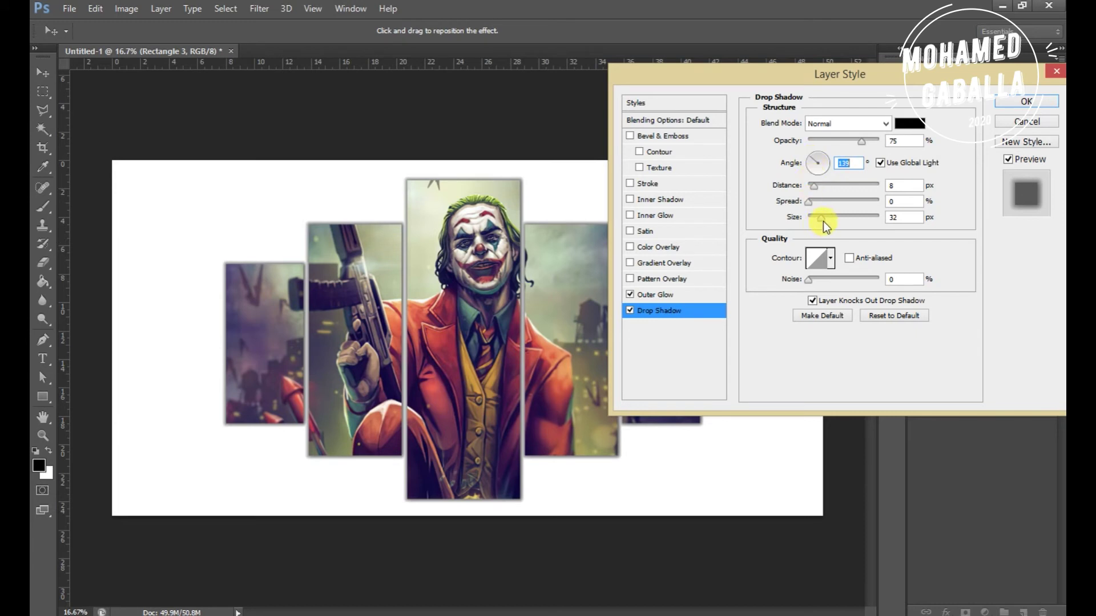
{"action": "left_click_drag", "start_coordinate": [823, 223], "coordinate": [838, 224]}
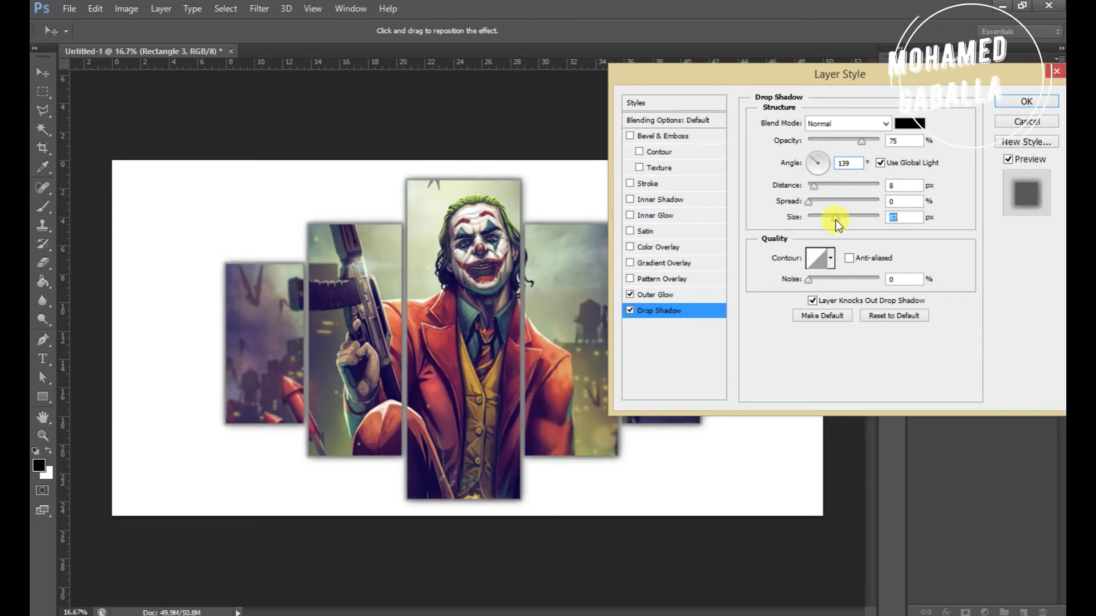
{"action": "left_click", "coordinate": [822, 165]}
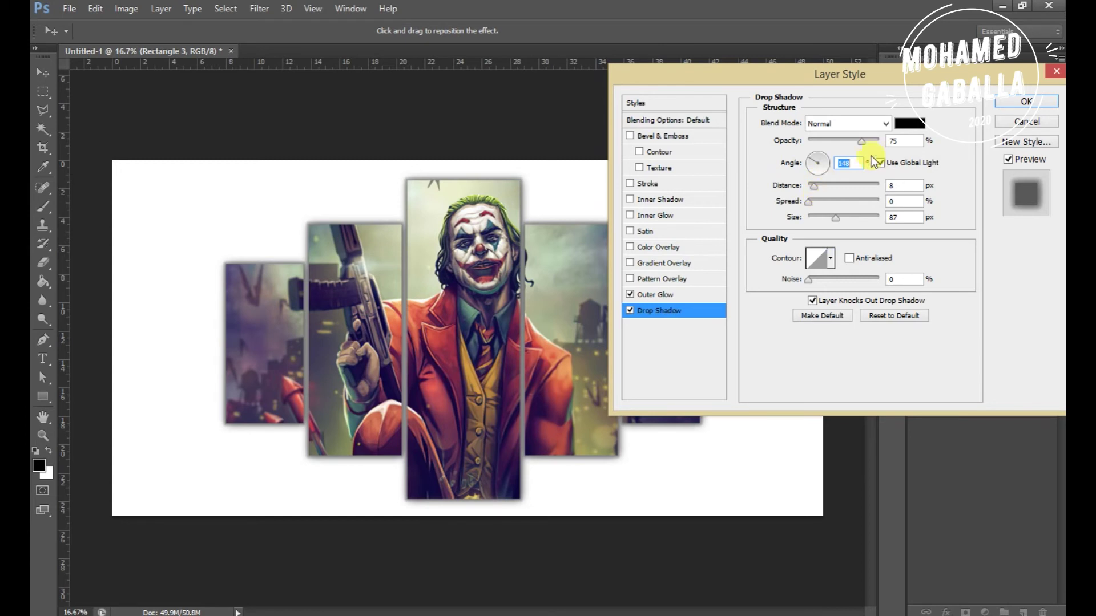
{"action": "left_click", "coordinate": [1007, 105]}
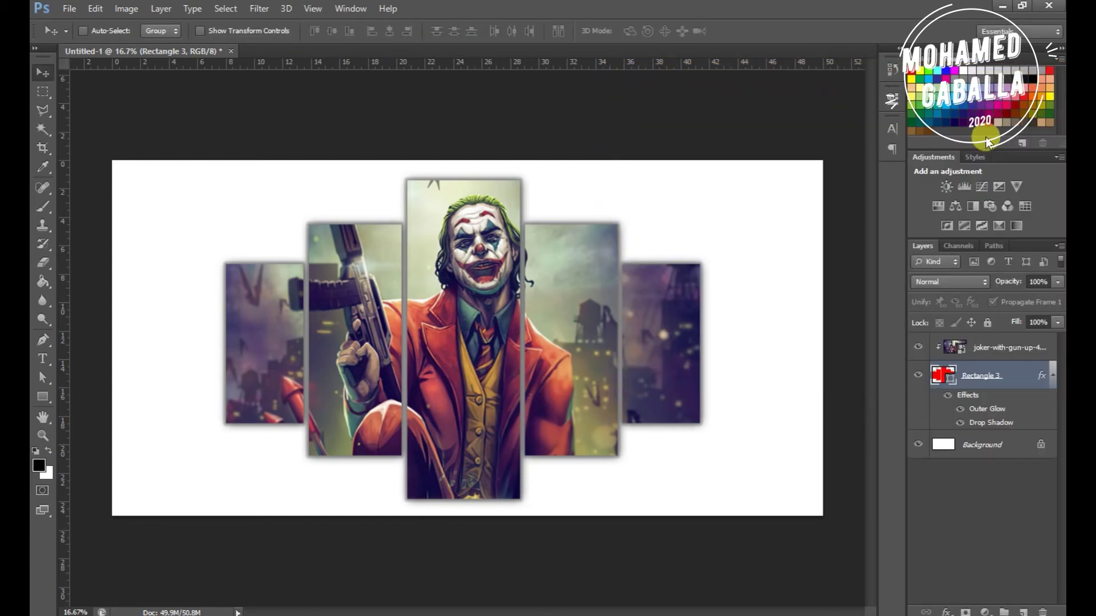
Toggle the Drop Shadow effect's visibility off, on, and off again to compare.
{"action": "left_click", "coordinate": [961, 423]}
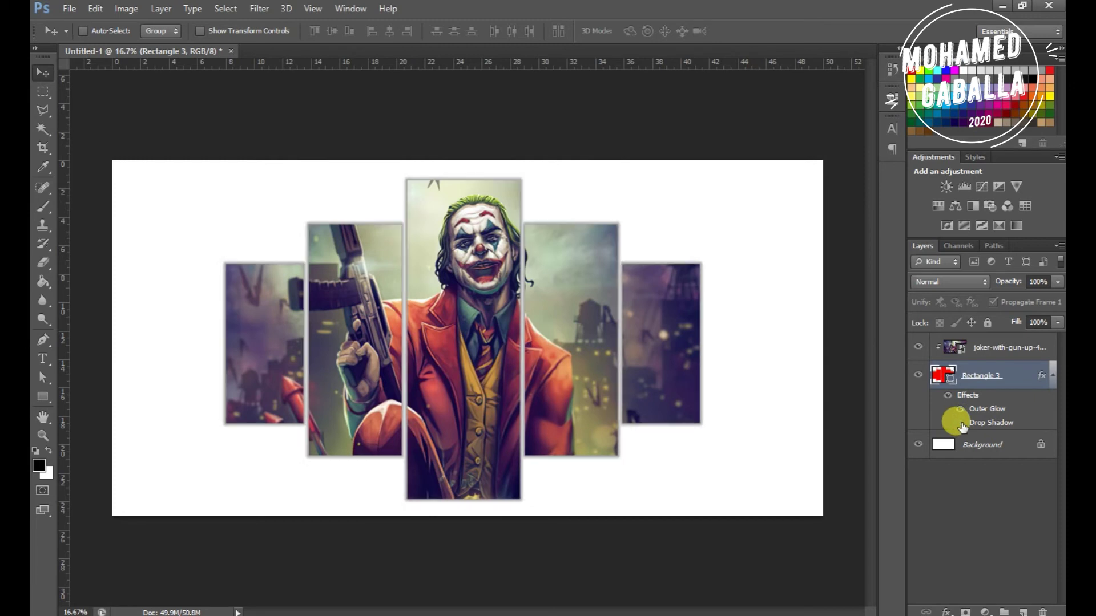
{"action": "left_click", "coordinate": [961, 423]}
{"action": "left_click", "coordinate": [961, 422]}
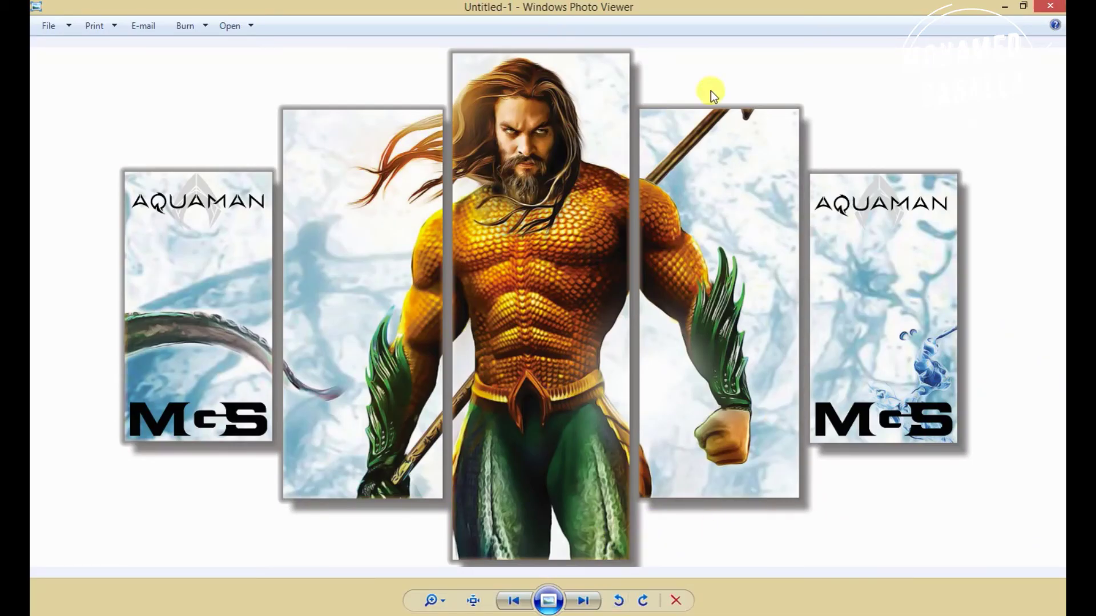
Place the Aquaman preview beside the Joker canvas to compare, then close it.
{"action": "left_click_drag", "start_coordinate": [598, 7], "coordinate": [811, 52]}
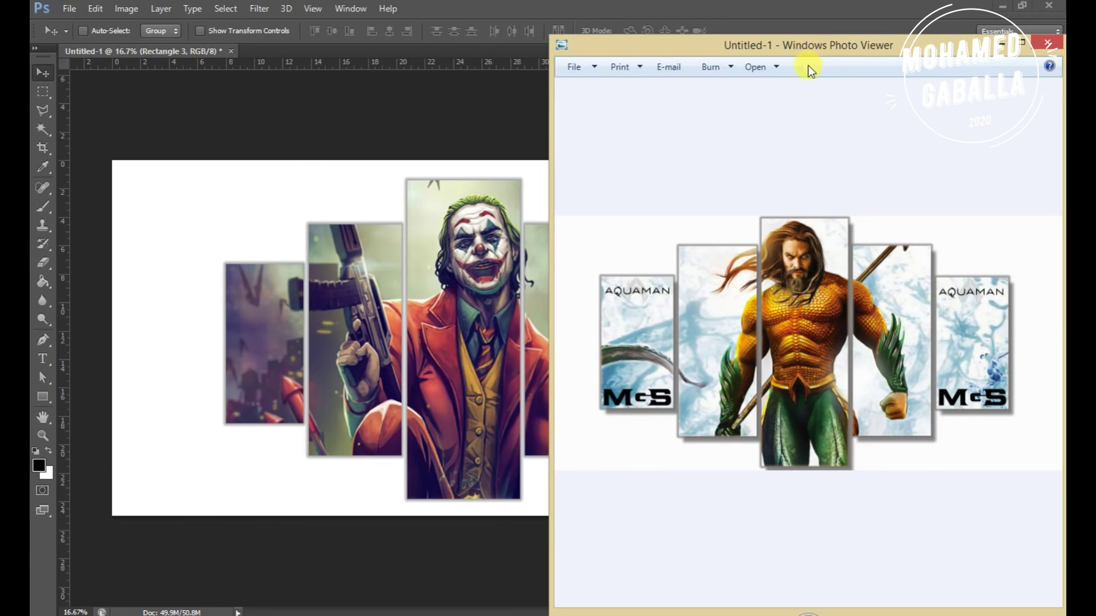
{"action": "left_click", "coordinate": [1048, 43]}
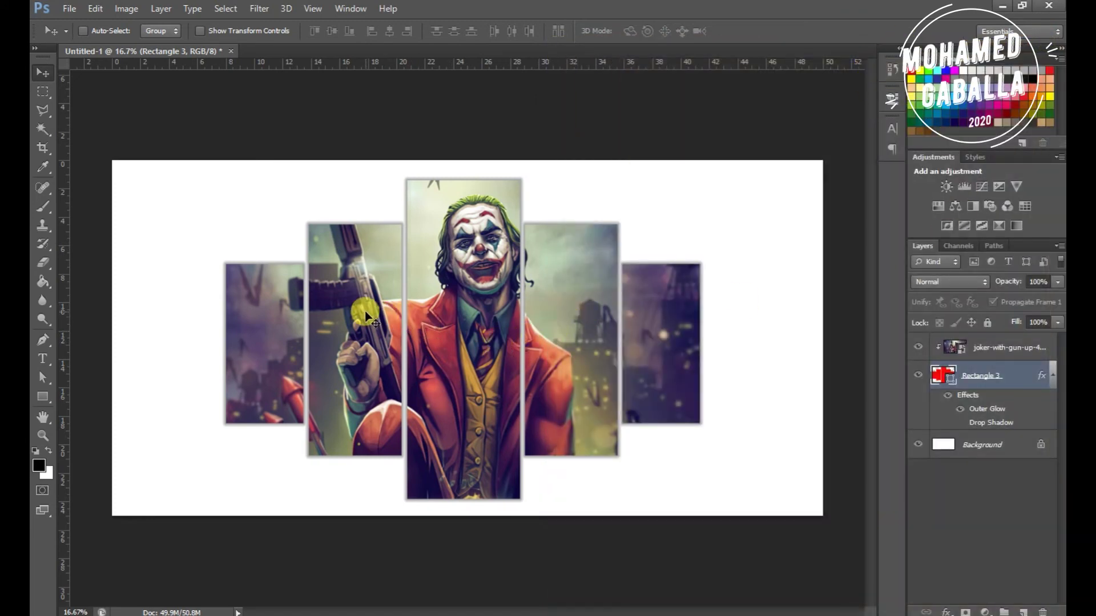
Start Save As and navigate to the tshirt folder on drive E:.
{"action": "left_click", "coordinate": [73, 8]}
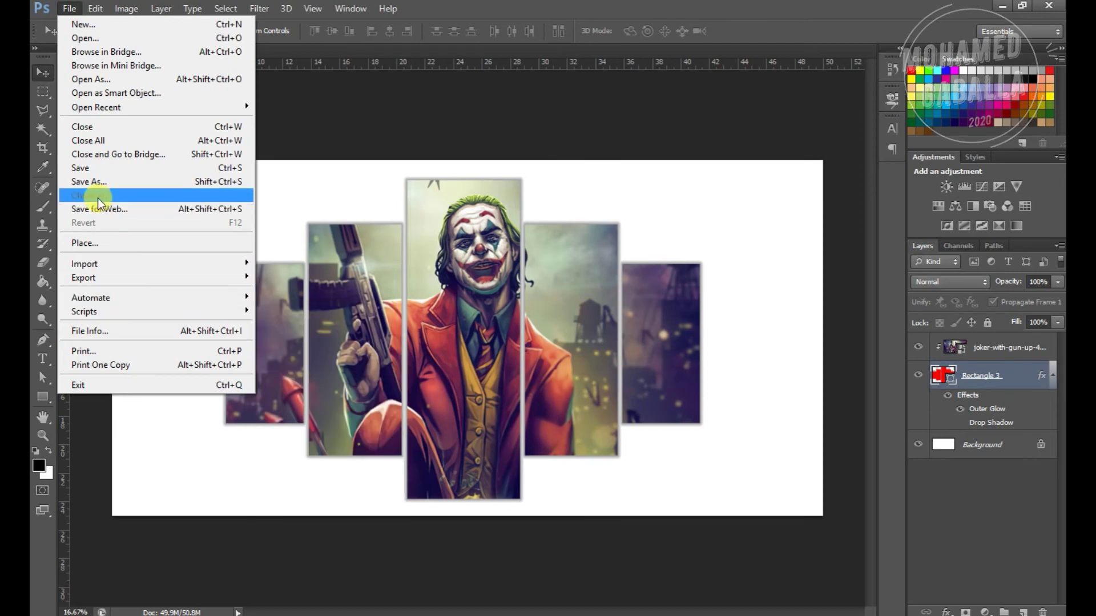
{"action": "left_click", "coordinate": [88, 183]}
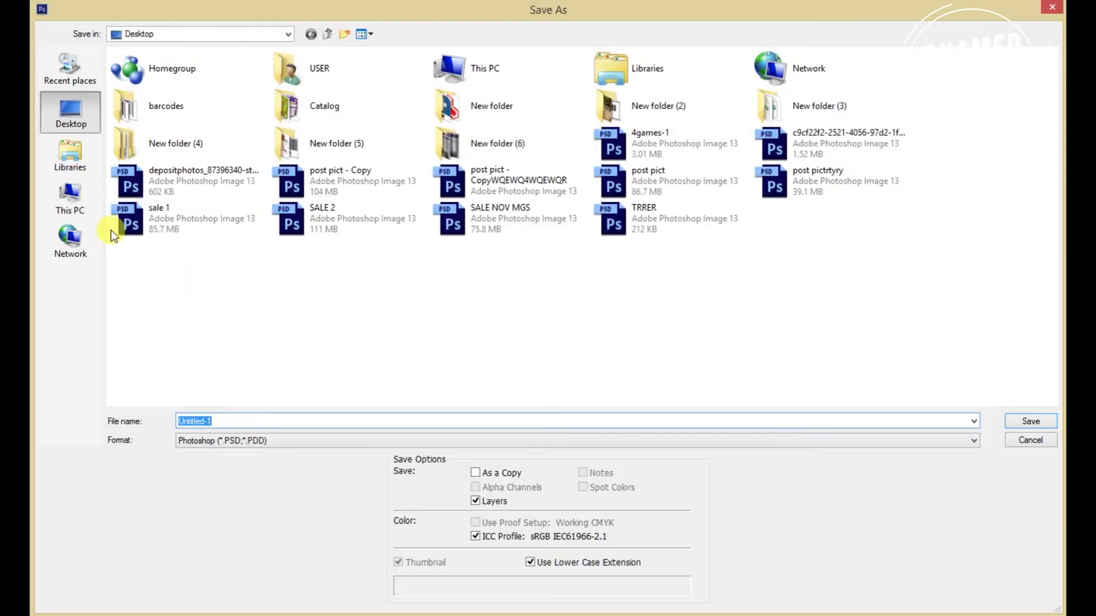
{"action": "left_click", "coordinate": [67, 112]}
{"action": "left_click", "coordinate": [81, 208]}
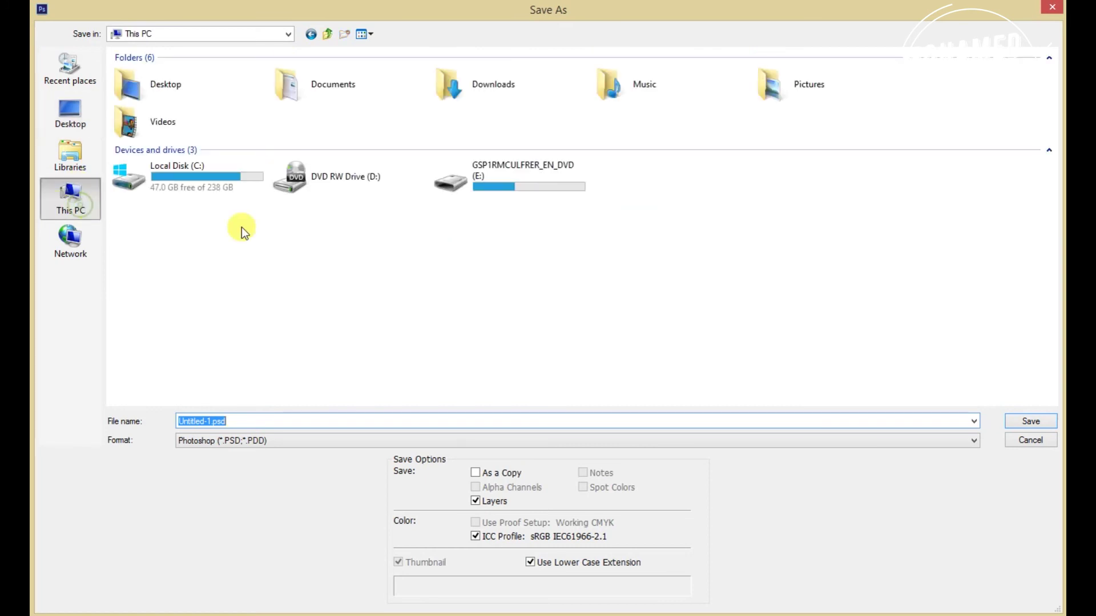
{"action": "double_click", "coordinate": [497, 186]}
{"action": "scroll", "coordinate": [704, 183], "scroll_direction": "down", "scroll_amount": 1}
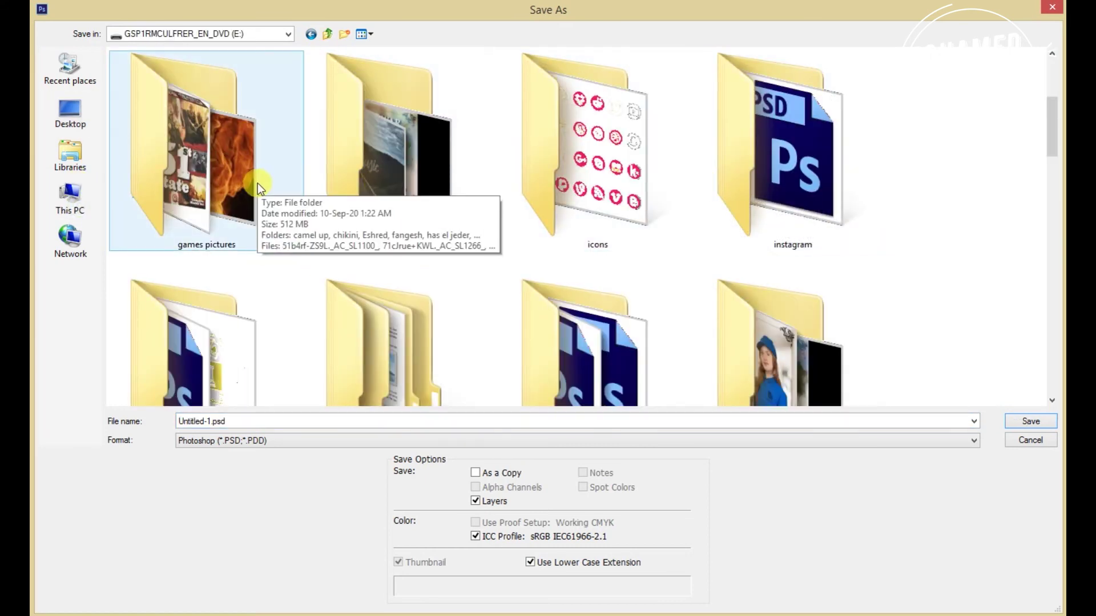
{"action": "scroll", "coordinate": [257, 184], "scroll_direction": "down", "scroll_amount": 1}
{"action": "scroll", "coordinate": [522, 190], "scroll_direction": "down", "scroll_amount": 1}
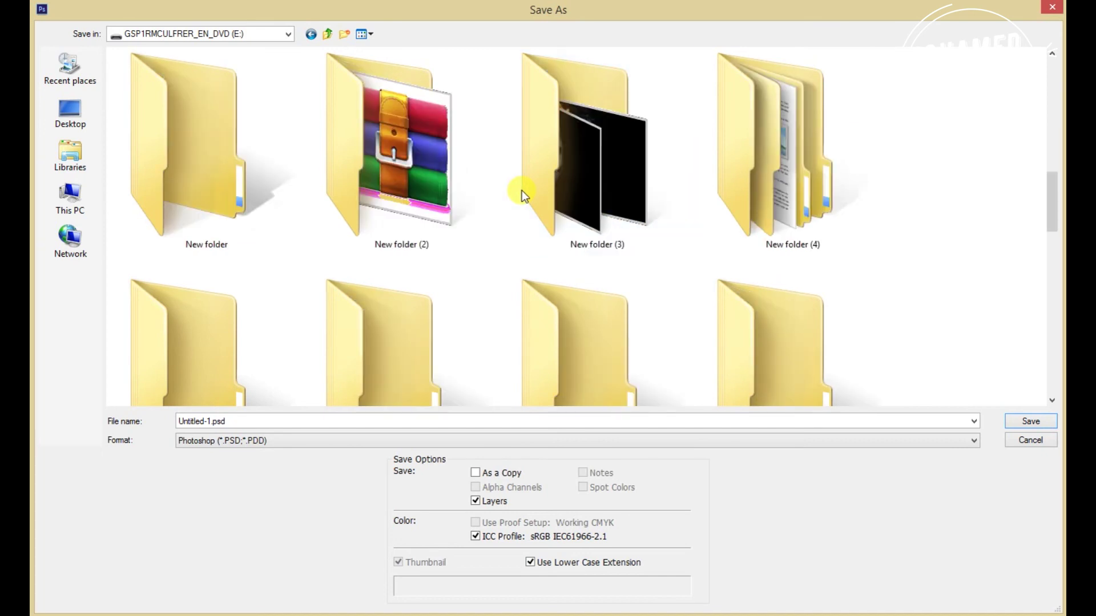
{"action": "scroll", "coordinate": [479, 251], "scroll_direction": "down", "scroll_amount": 1}
{"action": "scroll", "coordinate": [517, 283], "scroll_direction": "down", "scroll_amount": 1}
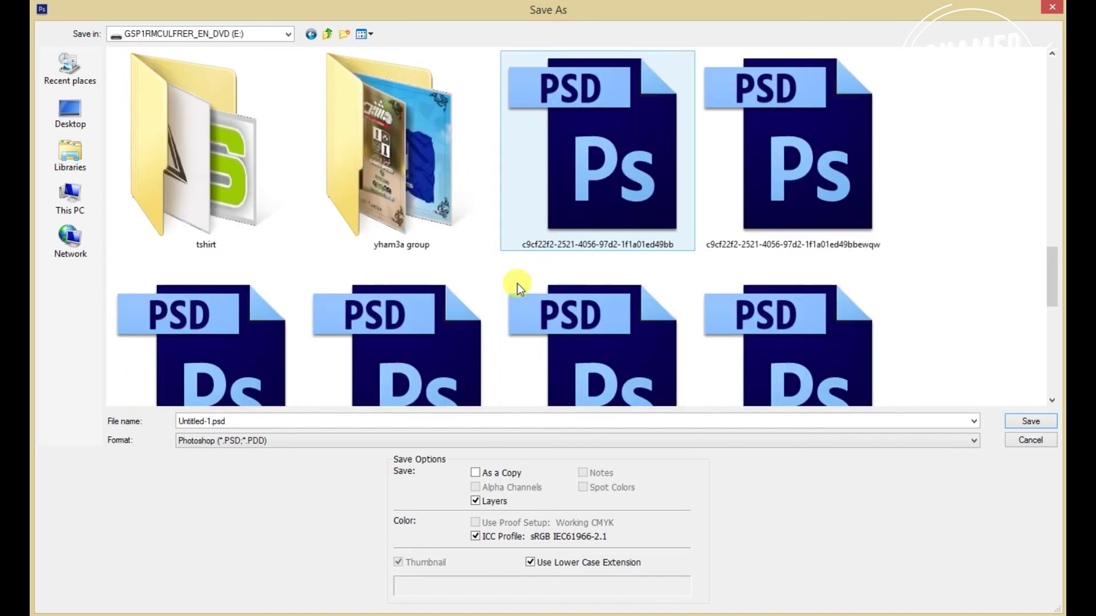
{"action": "scroll", "coordinate": [527, 287], "scroll_direction": "up", "scroll_amount": 1}
{"action": "scroll", "coordinate": [399, 272], "scroll_direction": "down", "scroll_amount": 1}
{"action": "double_click", "coordinate": [217, 219]}
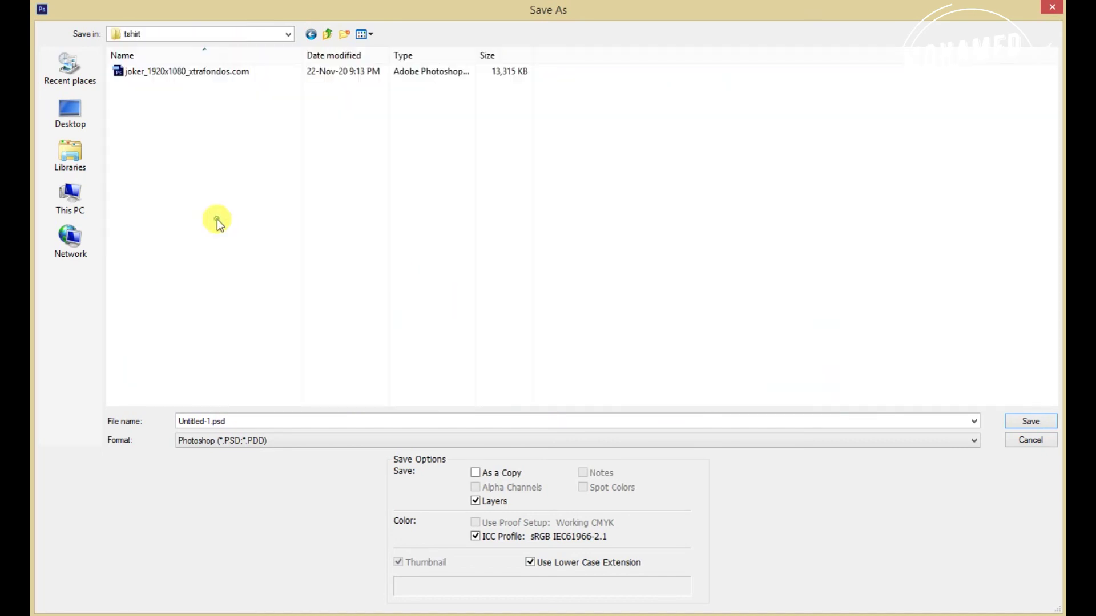
Save the poster as MGS in JPEG format at quality 12.
{"action": "double_click", "coordinate": [300, 421]}
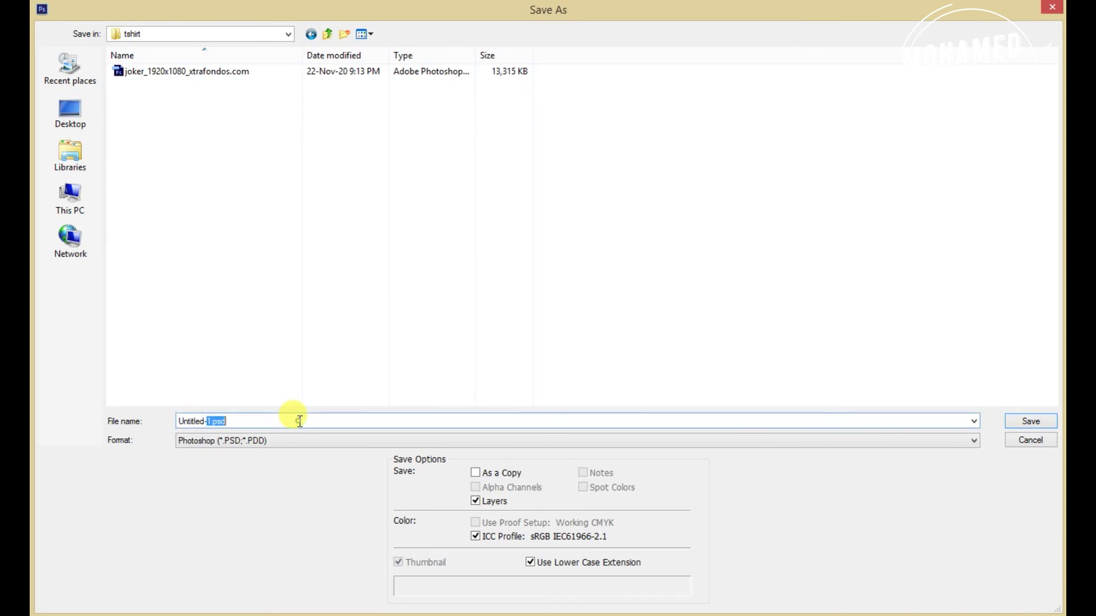
{"action": "left_click_drag", "start_coordinate": [300, 421], "coordinate": [125, 439]}
{"action": "type", "text": "MGS"}
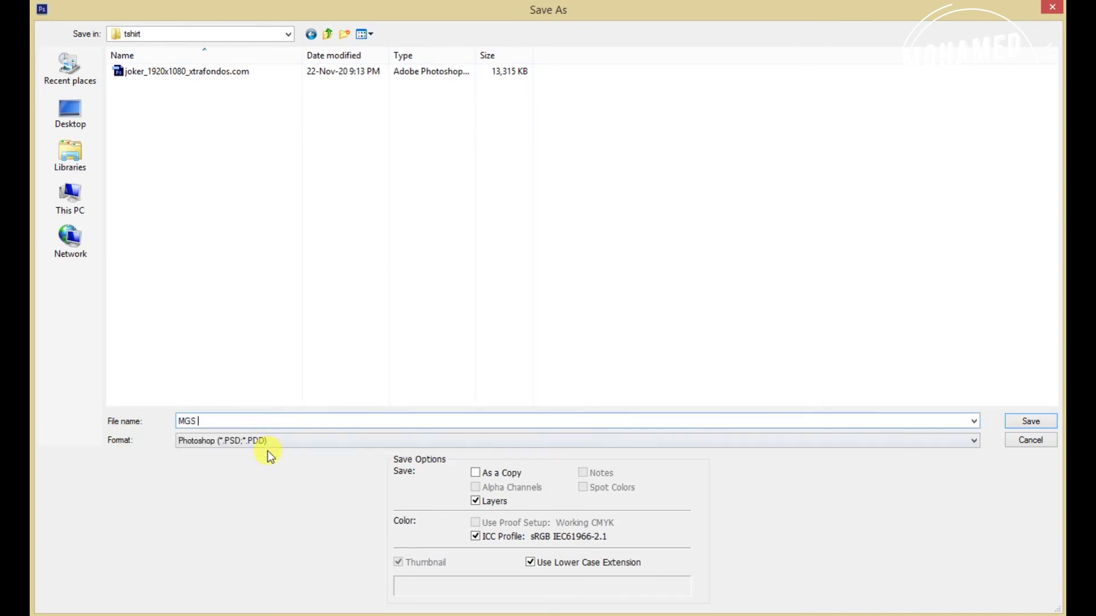
{"action": "left_click", "coordinate": [266, 443]}
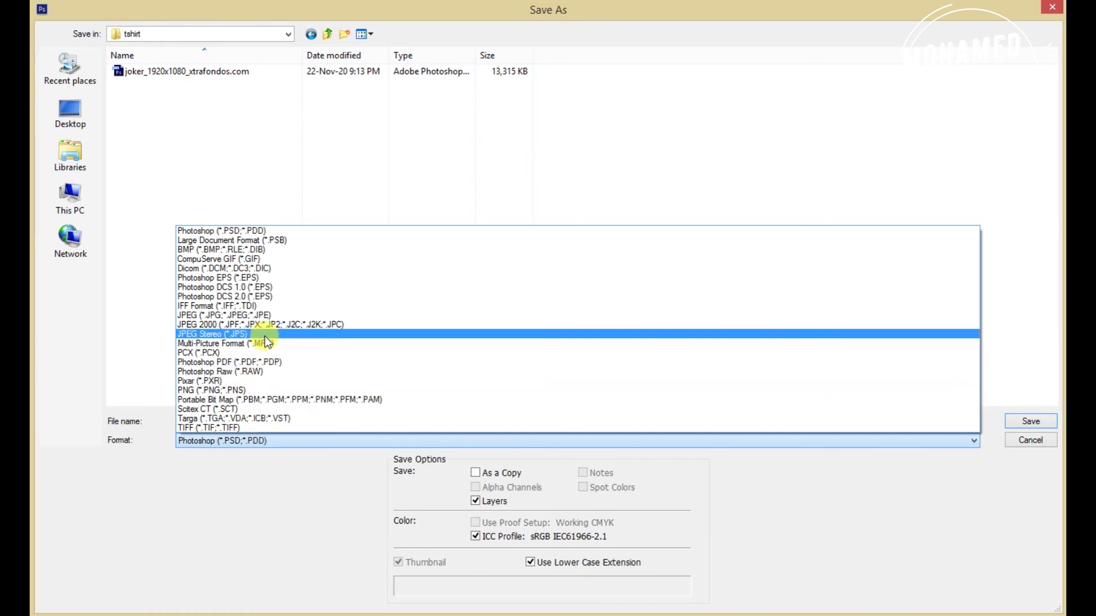
{"action": "left_click", "coordinate": [269, 316]}
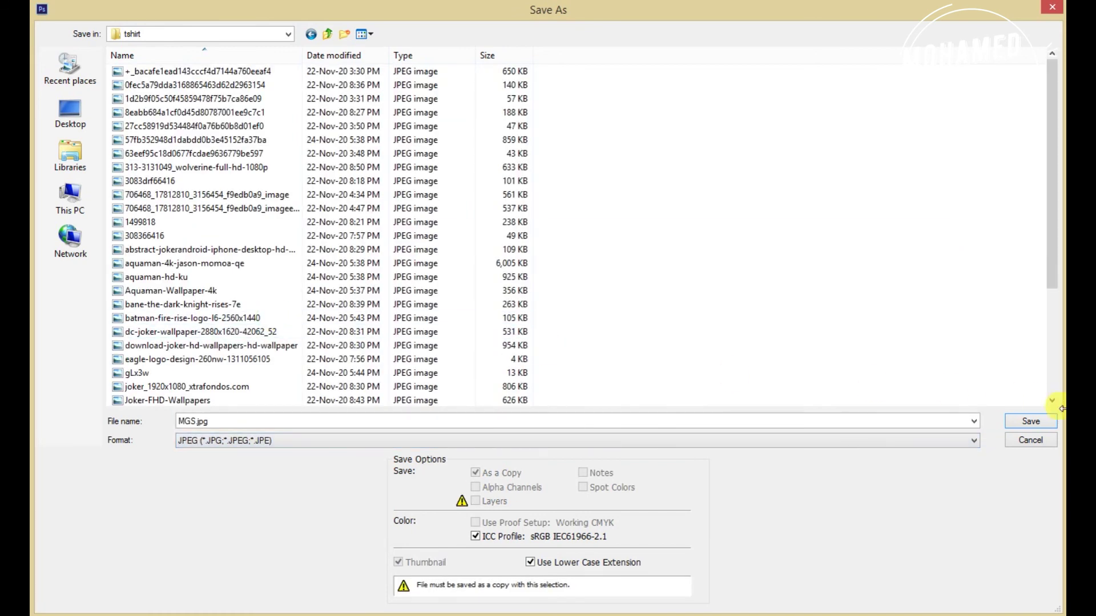
{"action": "left_click", "coordinate": [1032, 421]}
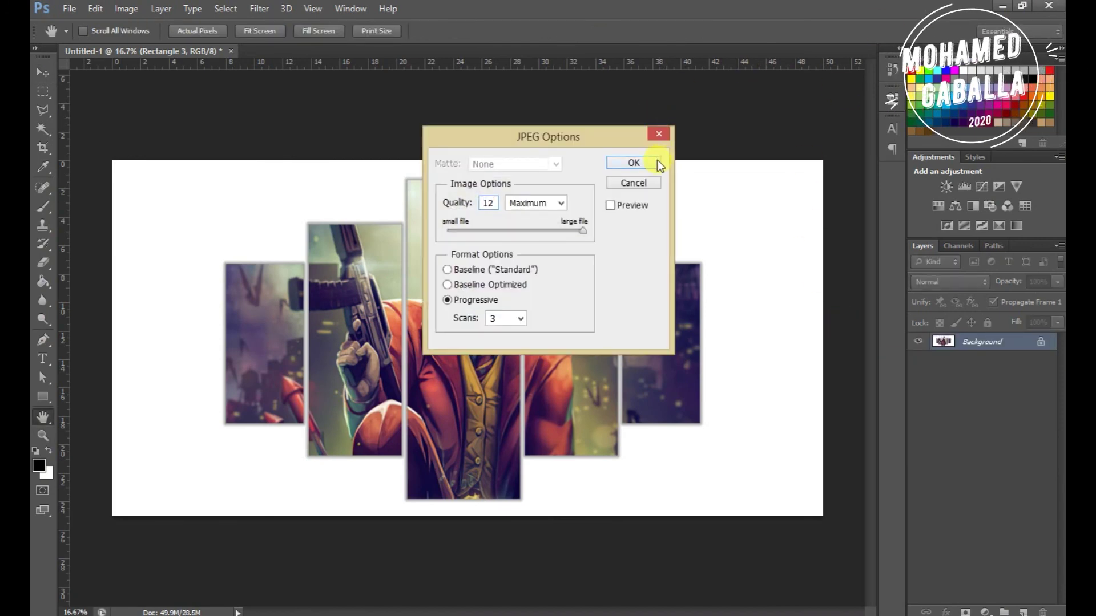
{"action": "left_click", "coordinate": [656, 162]}
{"action": "key", "text": "alt+Tab"}
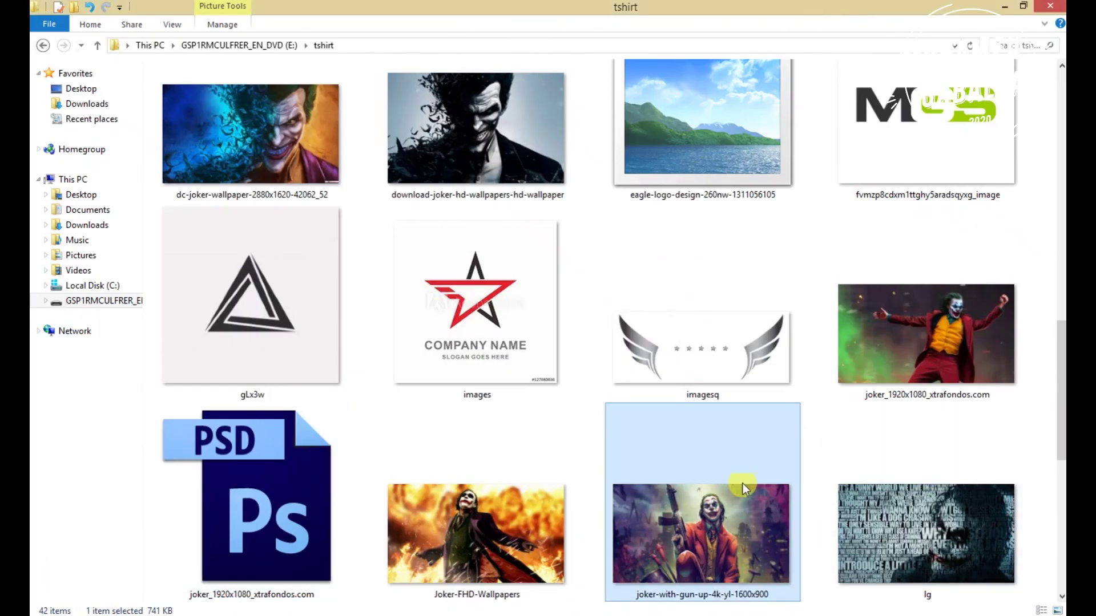
Open the original joker-with-gun-up picture and the saved MGS poster in Photo Viewer.
{"action": "double_click", "coordinate": [682, 504]}
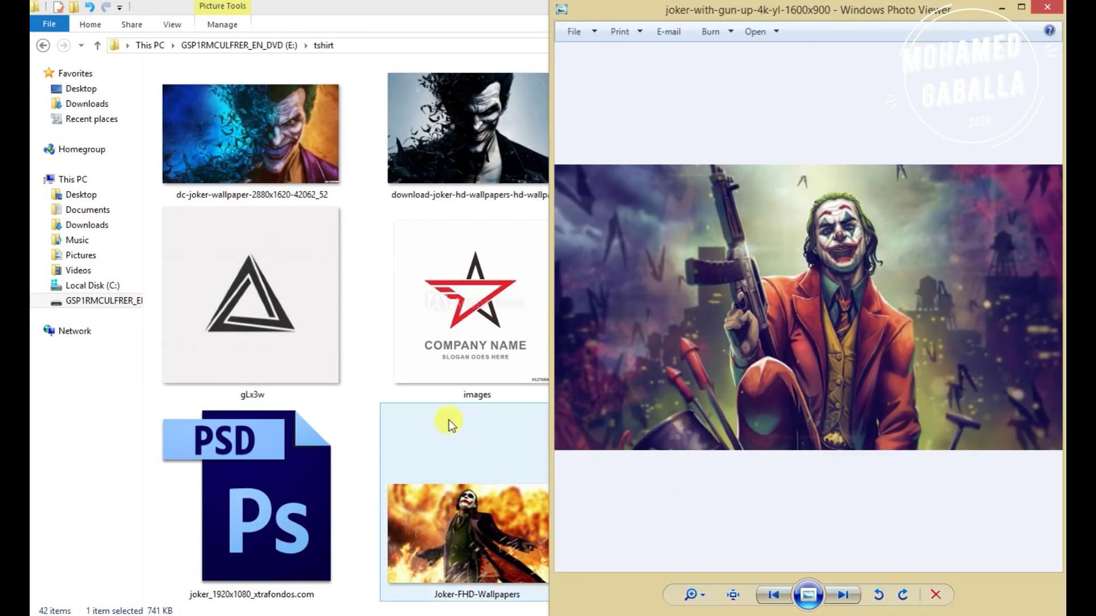
{"action": "left_click", "coordinate": [383, 395]}
{"action": "scroll", "coordinate": [369, 398], "scroll_direction": "down", "scroll_amount": 10}
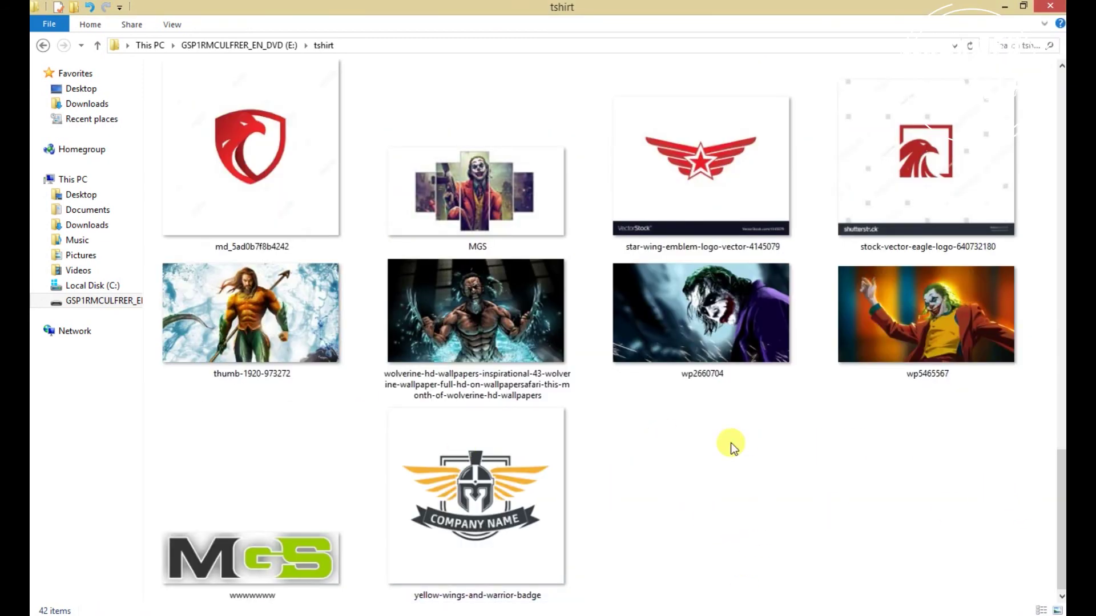
{"action": "double_click", "coordinate": [549, 199]}
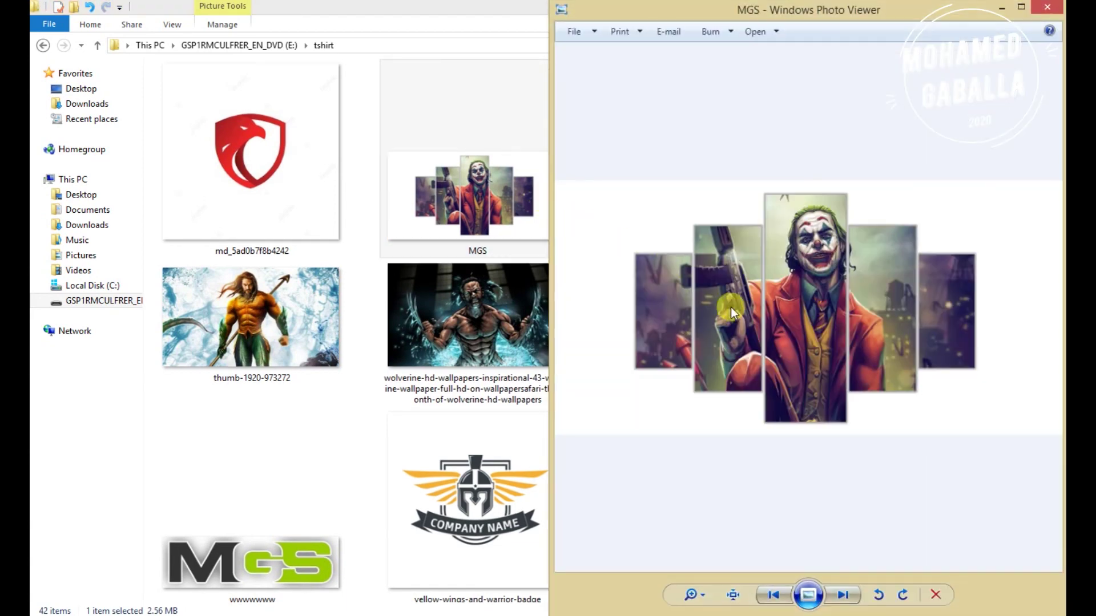
{"action": "scroll", "coordinate": [792, 338], "scroll_direction": "up", "scroll_amount": 1}
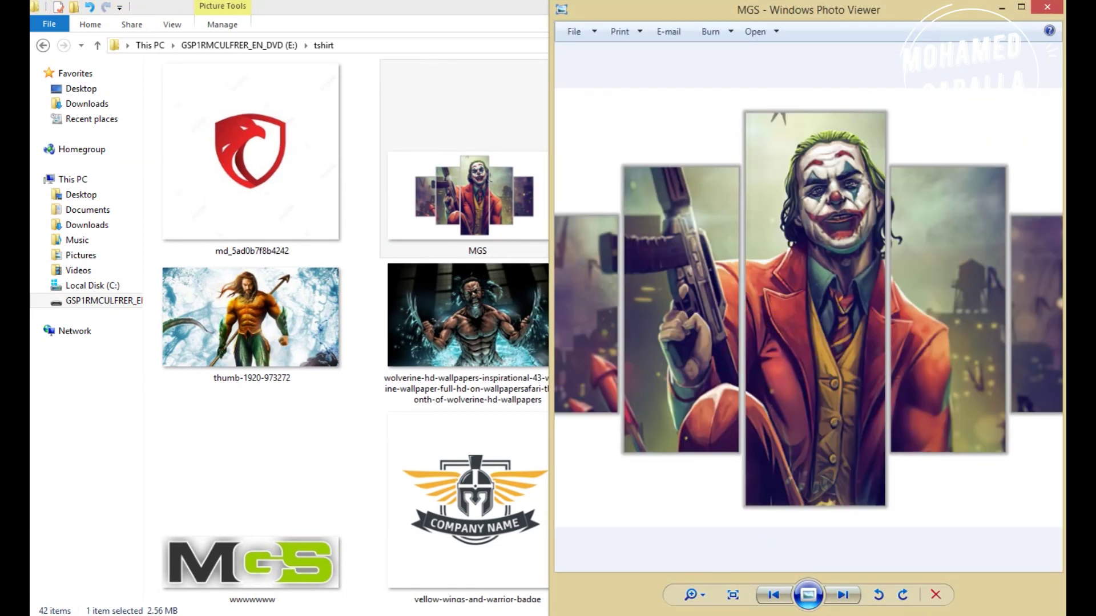
Arrange the two previews side by side, then close the viewer windows.
{"action": "left_click", "coordinate": [666, 576]}
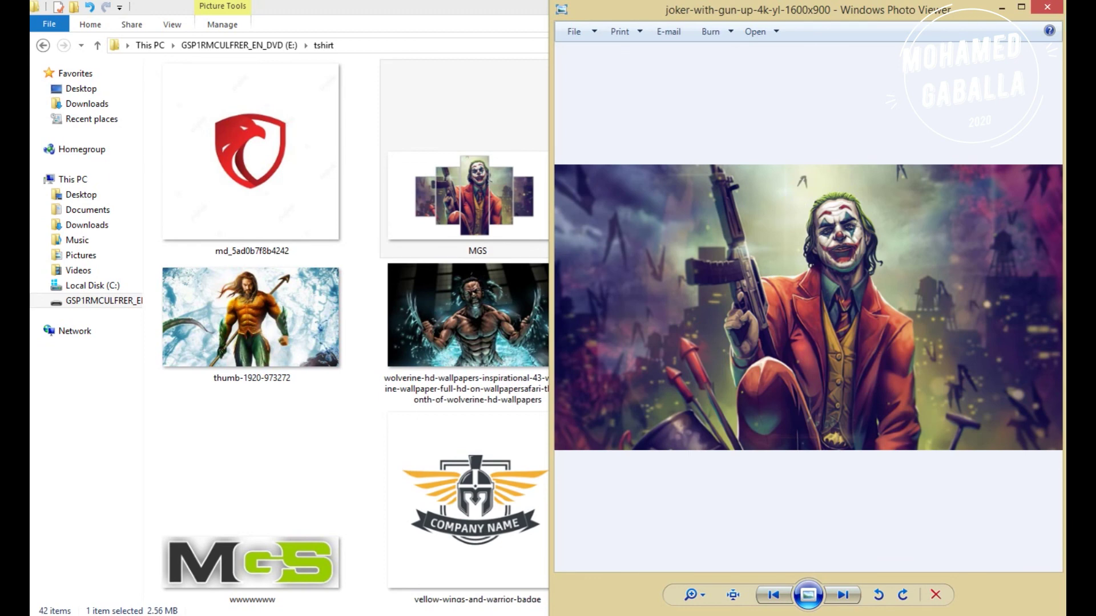
{"action": "left_click_drag", "start_coordinate": [844, 13], "coordinate": [331, 25]}
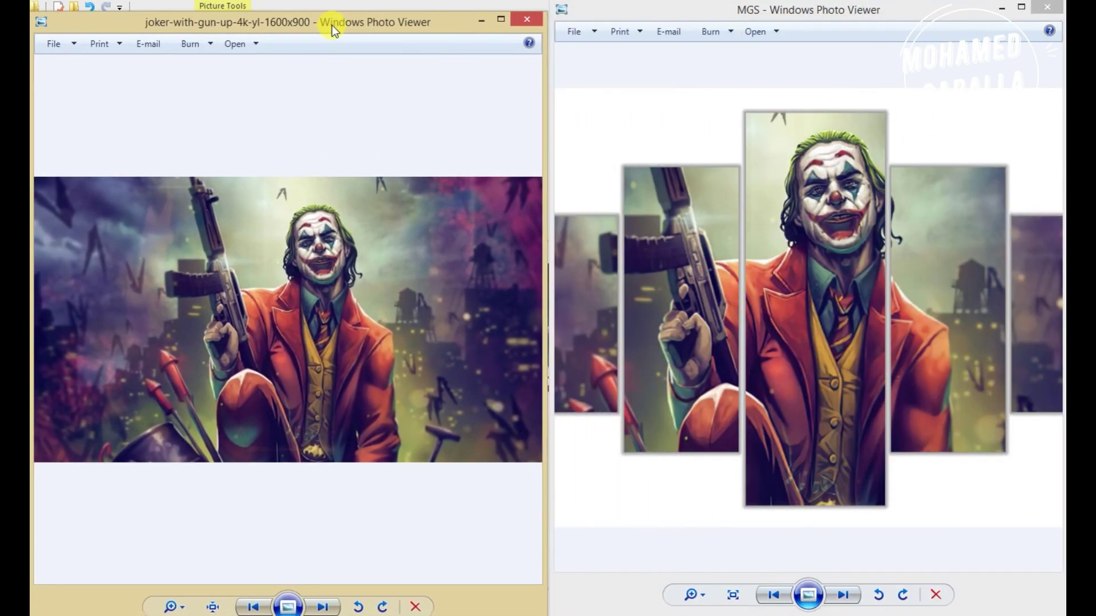
{"action": "scroll", "coordinate": [307, 172], "scroll_direction": "up", "scroll_amount": 1}
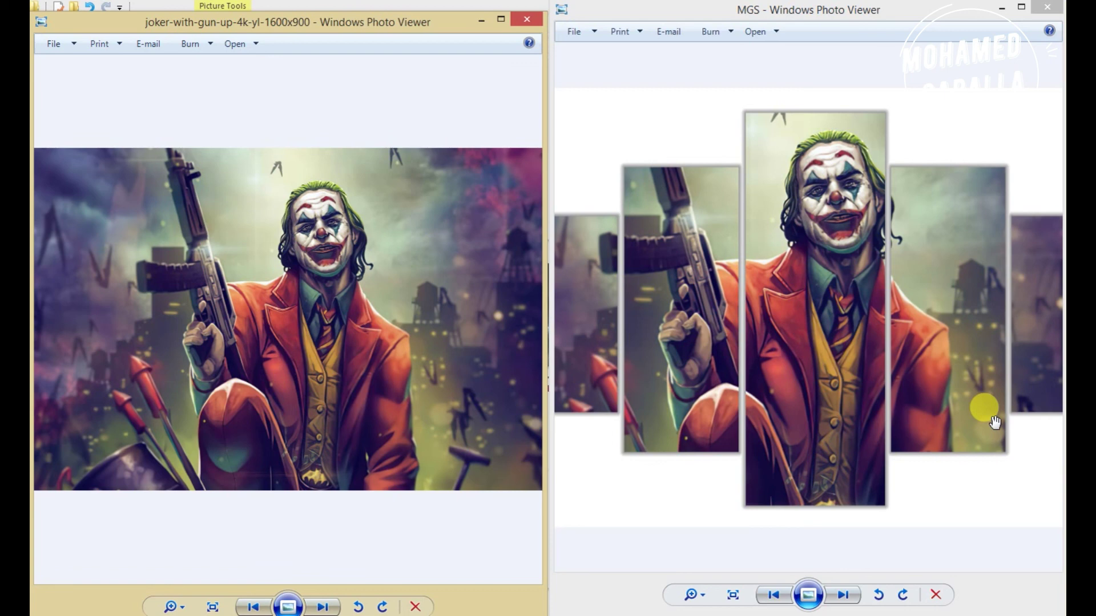
{"action": "left_click", "coordinate": [1049, 9]}
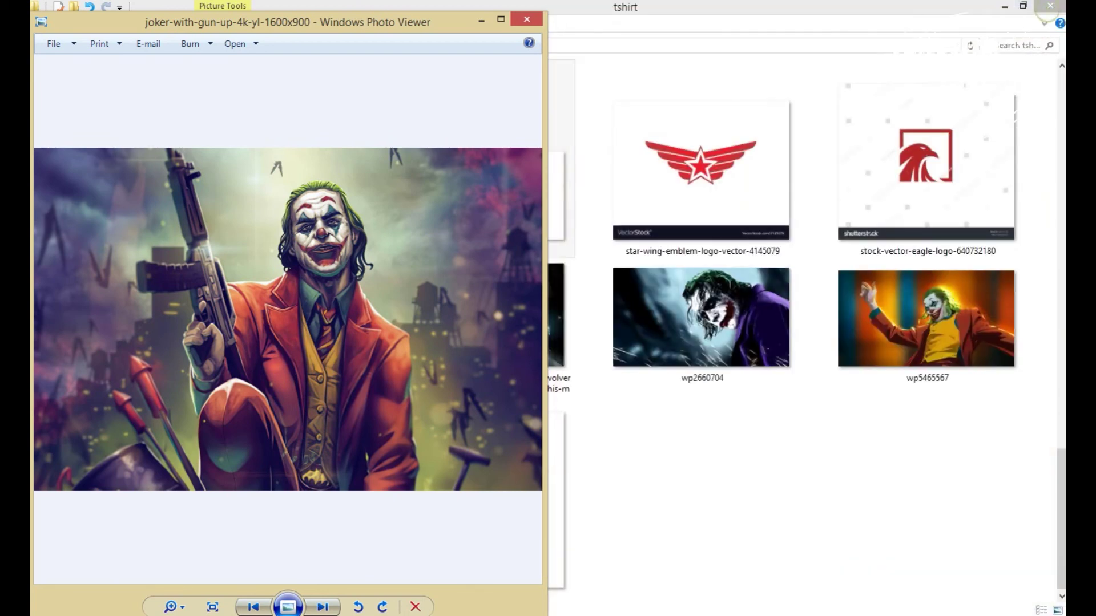
{"action": "left_click", "coordinate": [527, 20]}
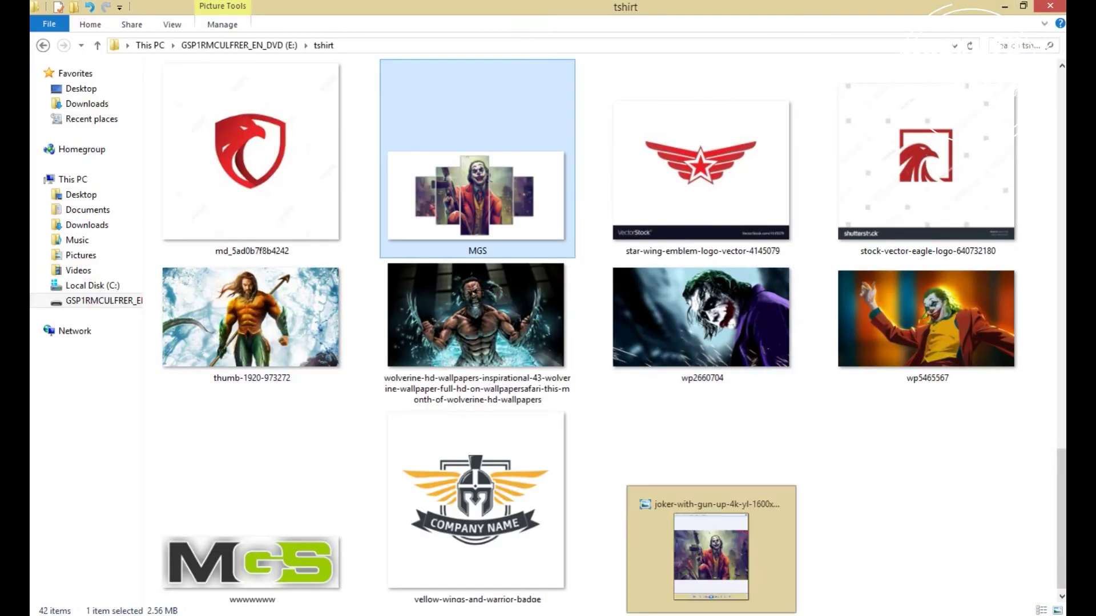